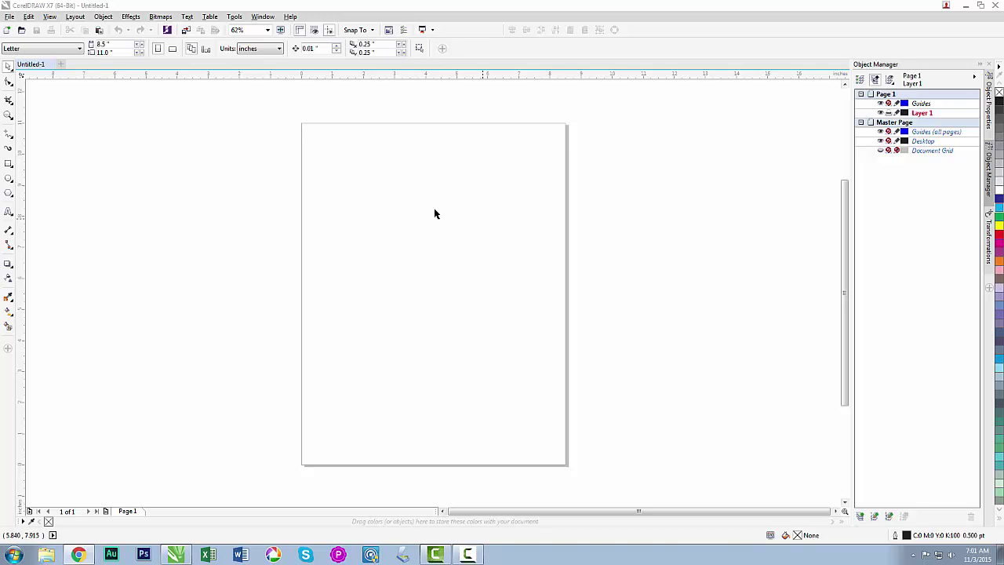
# Close the blank Untitled-1 document, leaving only the empty CorelDRAW workspace
pyautogui.click(51, 65)
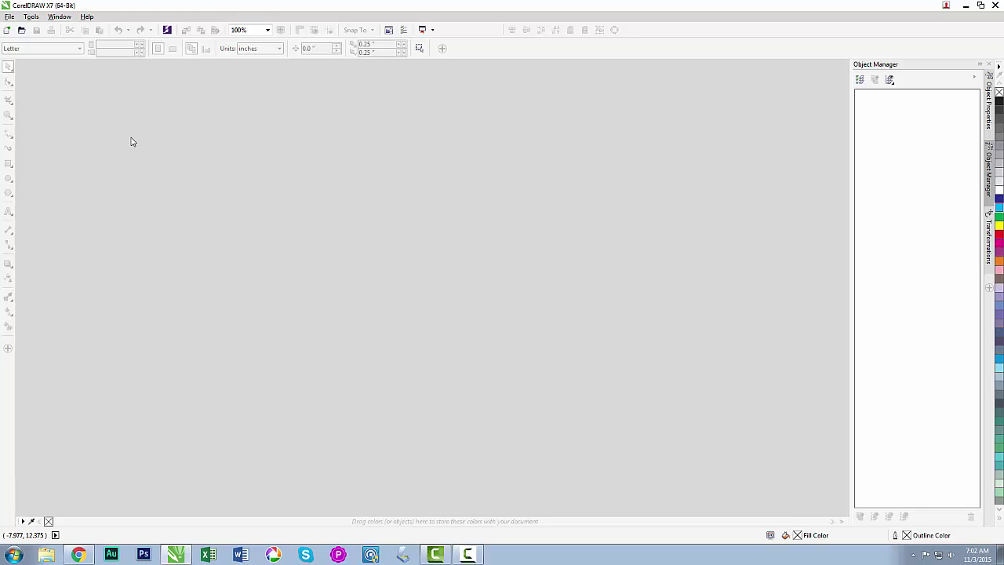
# Create a new blank Letter-size document, Untitled-1
pyautogui.click(8, 32)
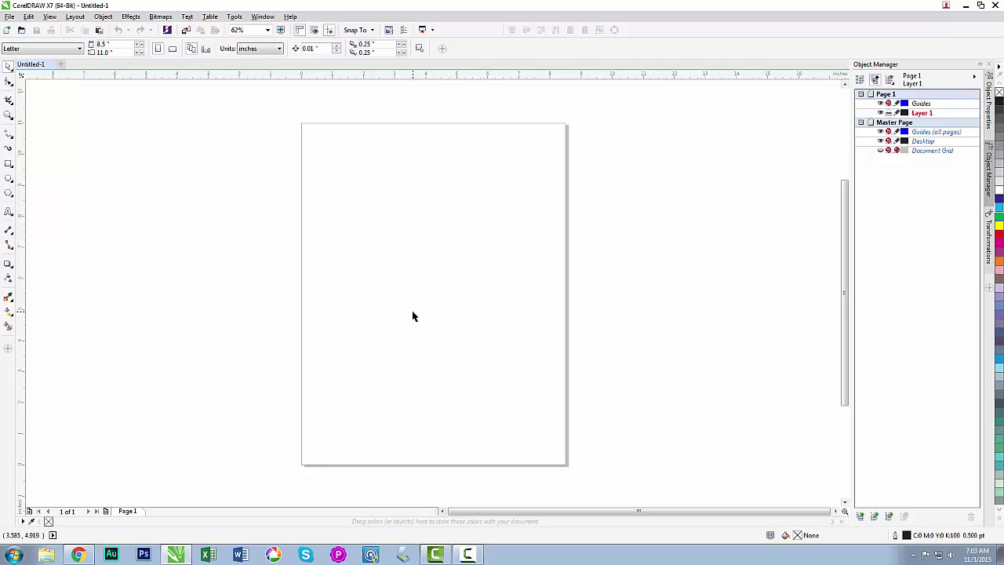
# Add a workspace named 'Bobby', based on Default, with description 'My New workspace'
pyautogui.click(263, 17)
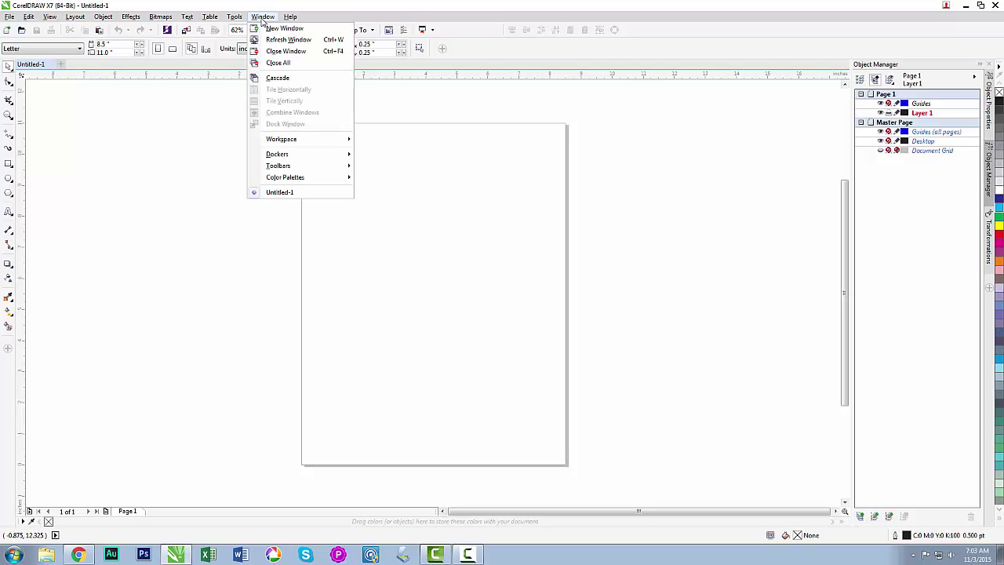
pyautogui.moveTo(281, 139)
pyautogui.click(381, 202)
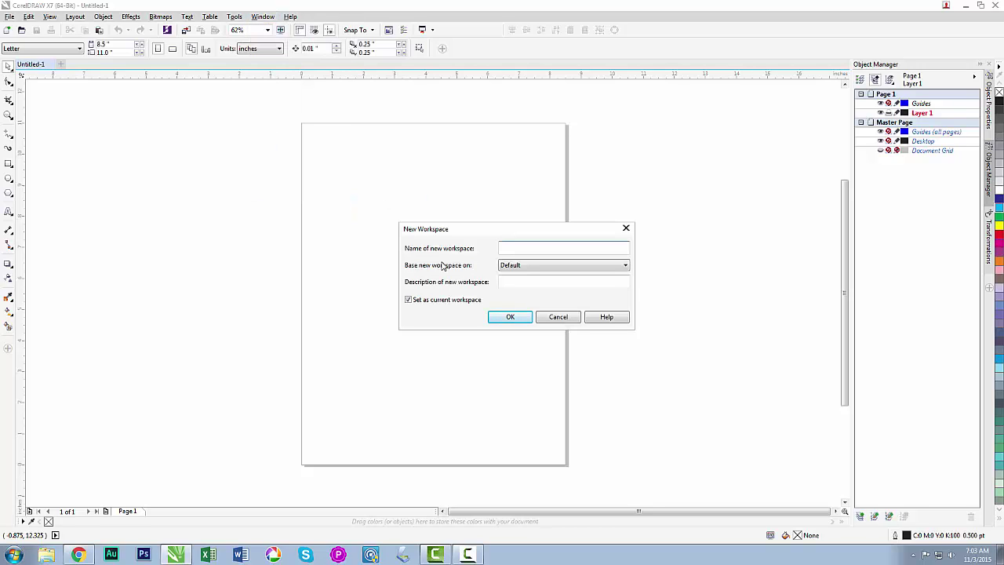
pyautogui.write('Bobby')
pyautogui.click(518, 269)
pyautogui.click(516, 269)
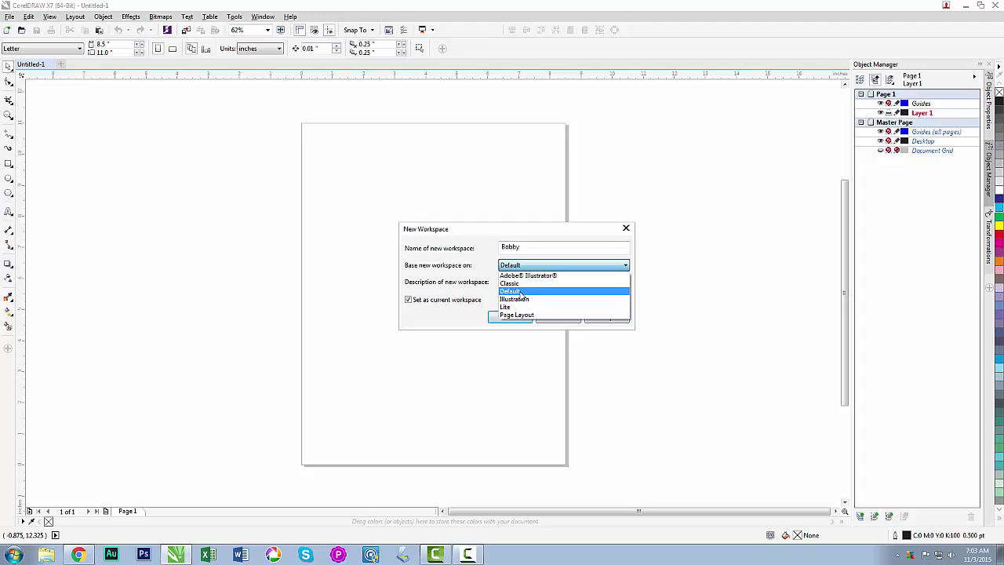
pyautogui.click(521, 293)
pyautogui.click(513, 281)
pyautogui.write('My New works')
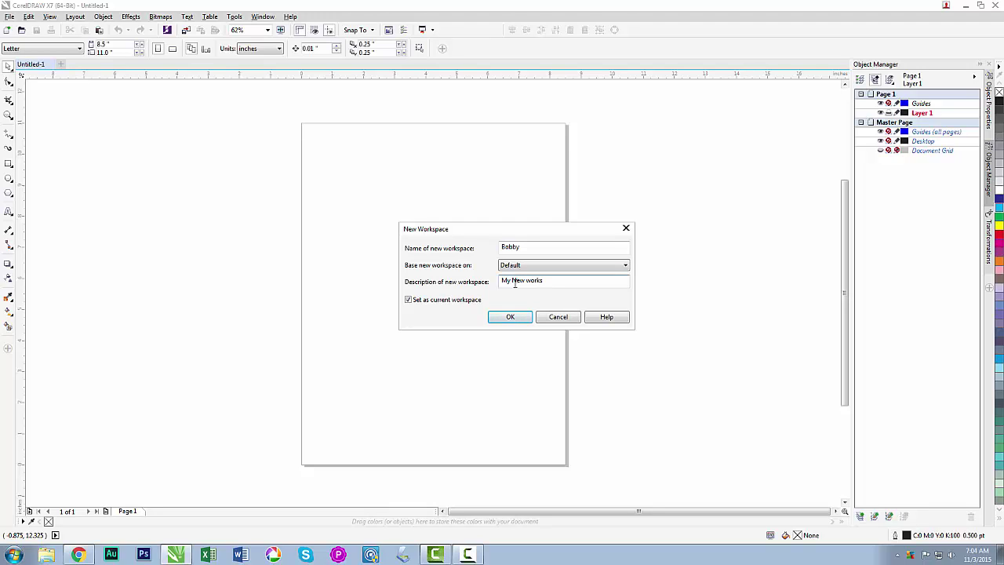
pyautogui.write('pace')
pyautogui.click(510, 320)
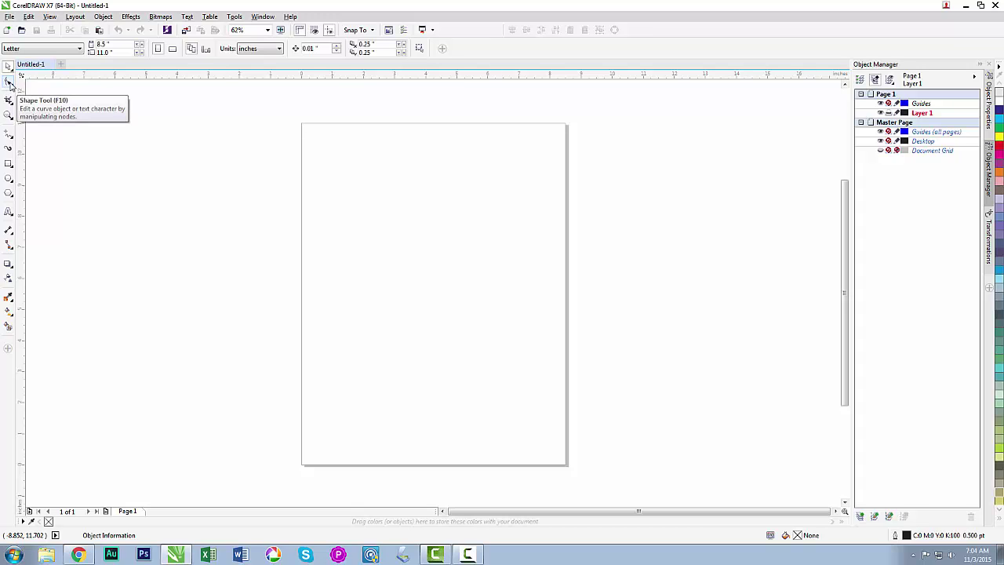
# Browse the Shape, Crop, Zoom and Curve tool flyouts in the toolbox
pyautogui.click(10, 82)
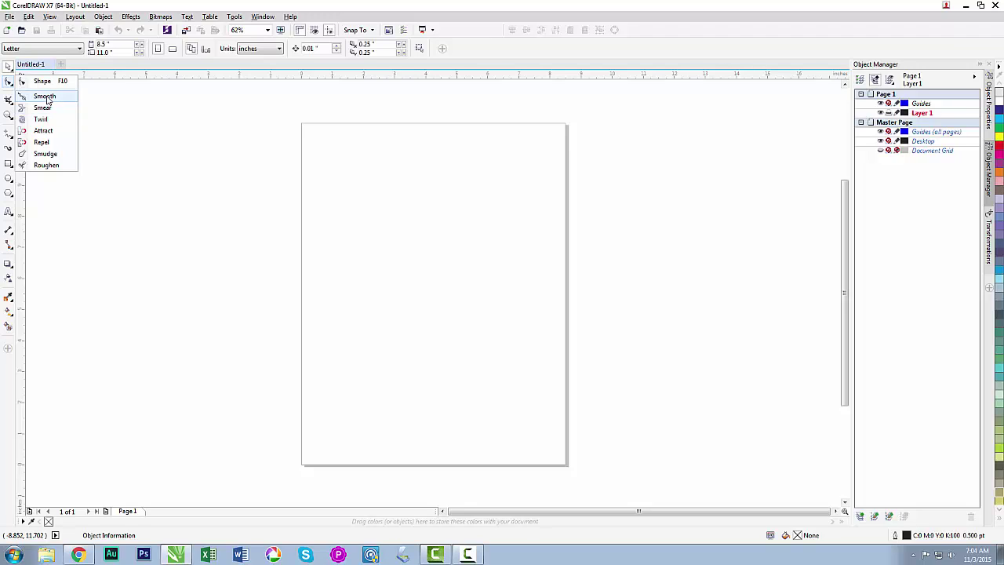
pyautogui.click(8, 102)
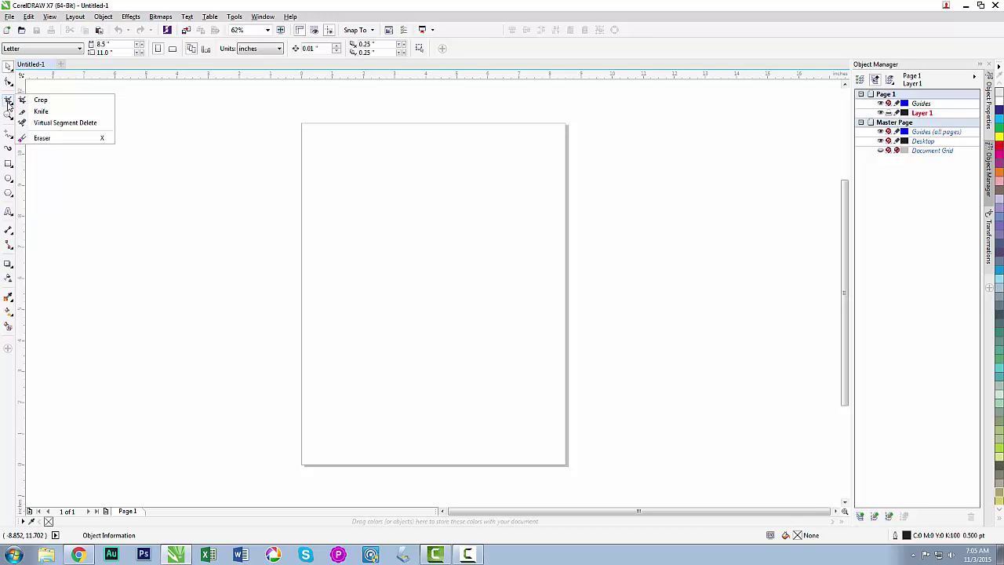
pyautogui.click(10, 116)
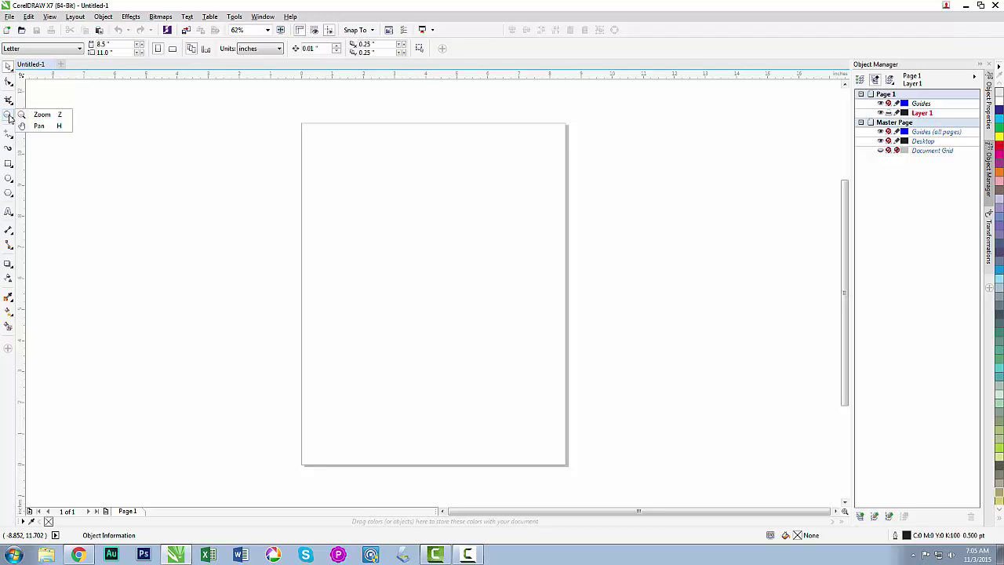
pyautogui.click(7, 135)
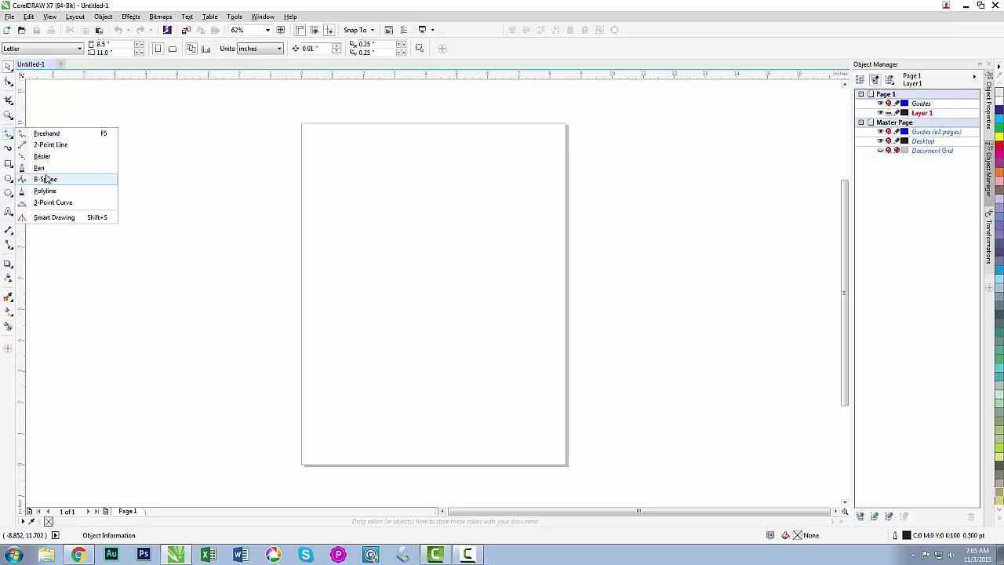
# Try the Freehand tool by drawing two curves on the page and deleting each
pyautogui.click(46, 133)
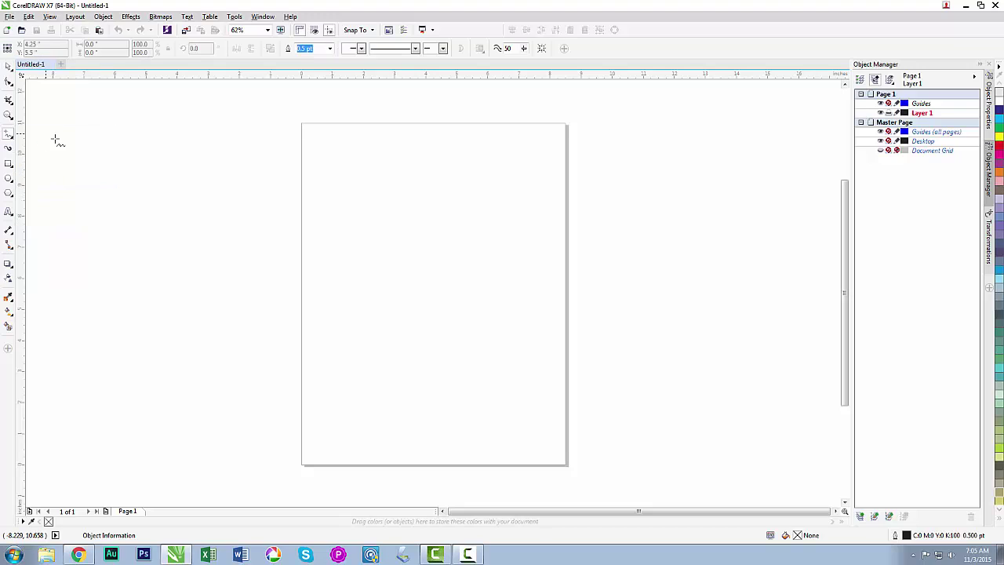
pyautogui.moveTo(330, 180); pyautogui.dragTo(554, 345)
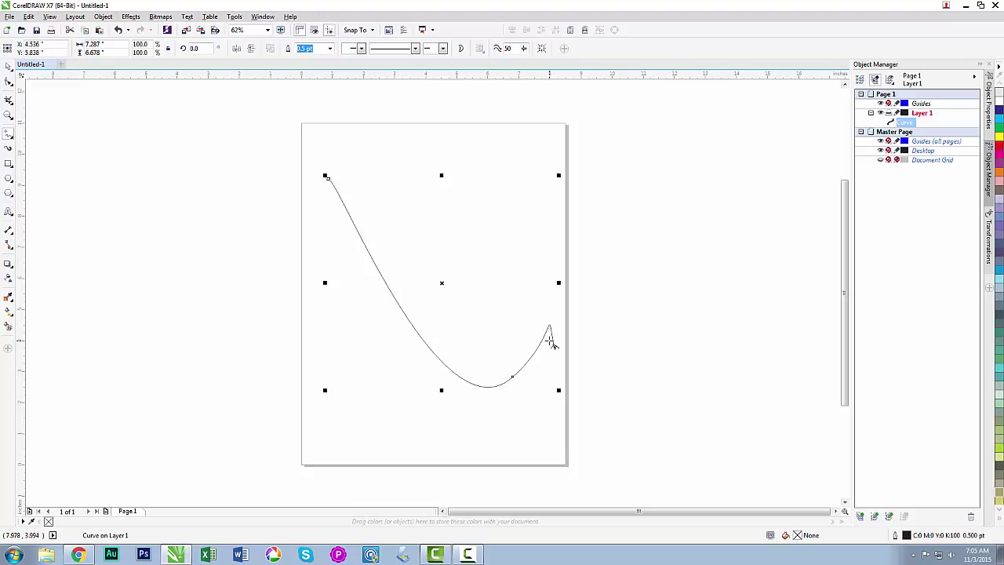
pyautogui.press('Delete')
pyautogui.moveTo(335, 154); pyautogui.dragTo(520, 375)
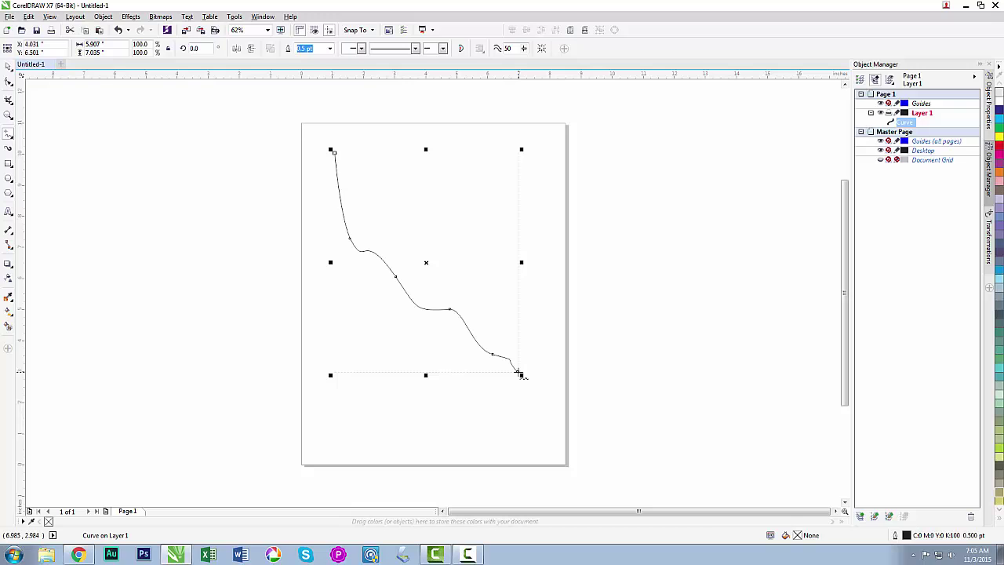
pyautogui.press('Delete')
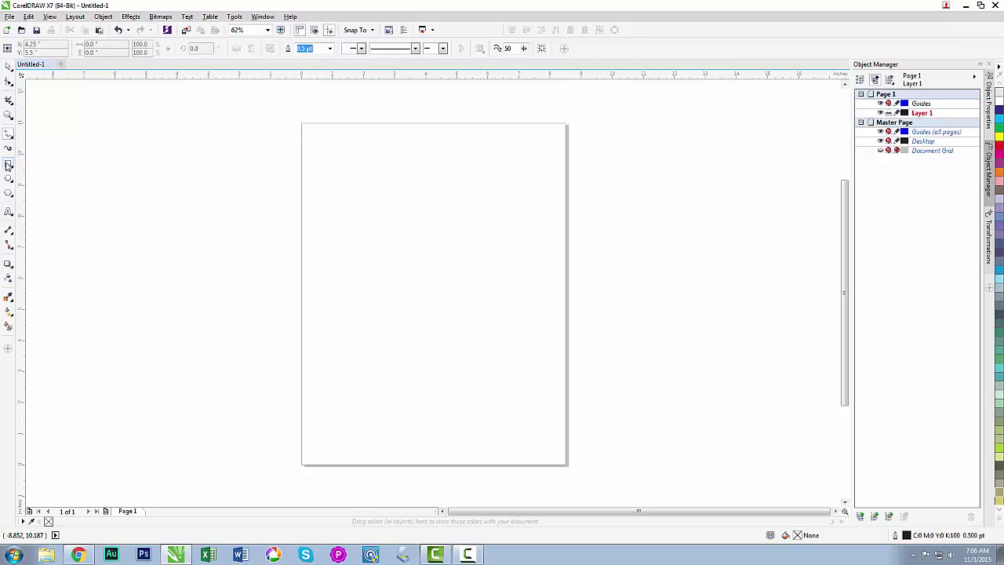
# Draw a square in the upper middle of the page with the Rectangle tool
pyautogui.click(7, 165)
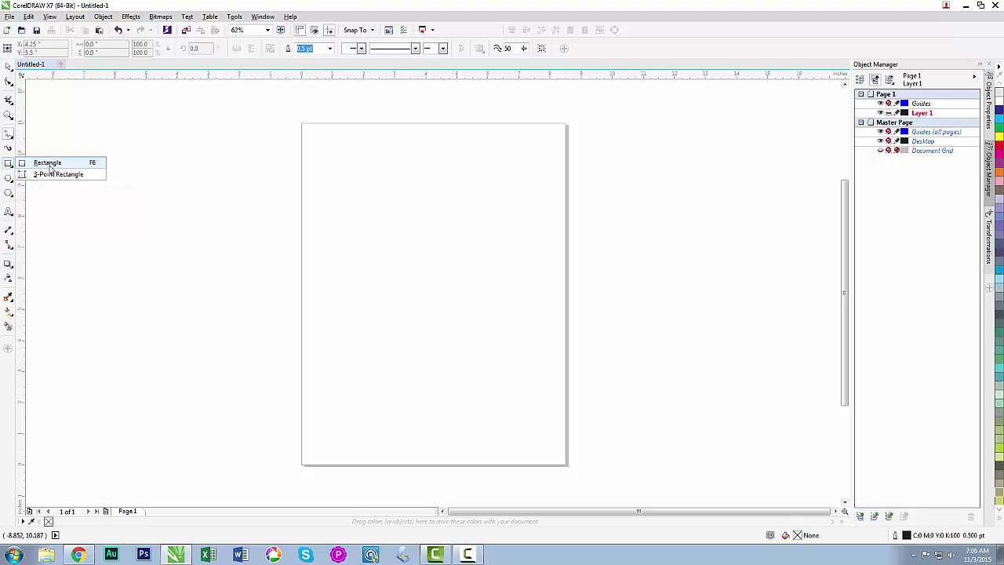
pyautogui.click(46, 163)
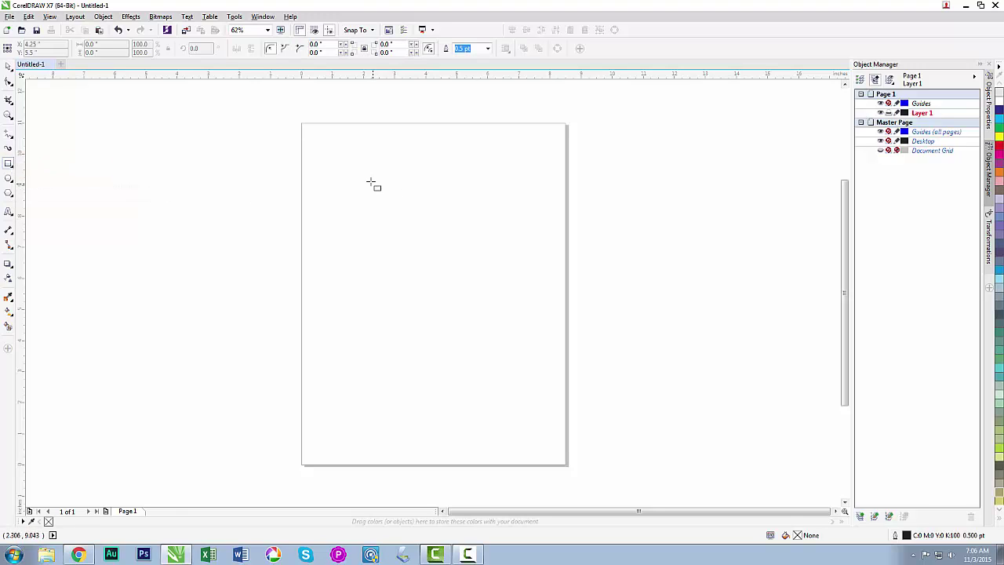
pyautogui.moveTo(371, 181); pyautogui.dragTo(455, 268)
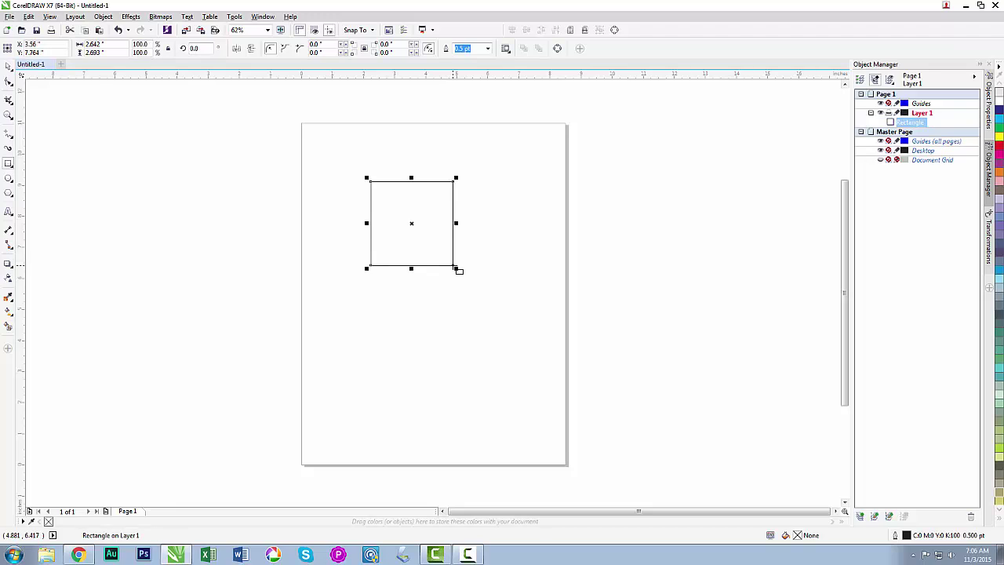
# Try a tilted 3-Point Rectangle below the square, then delete it
pyautogui.click(9, 164)
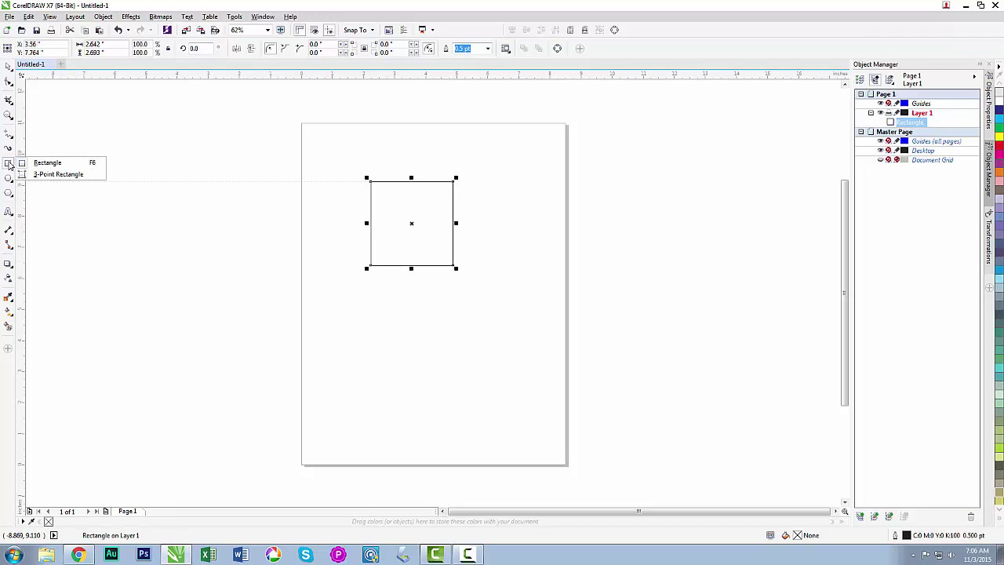
pyautogui.click(43, 173)
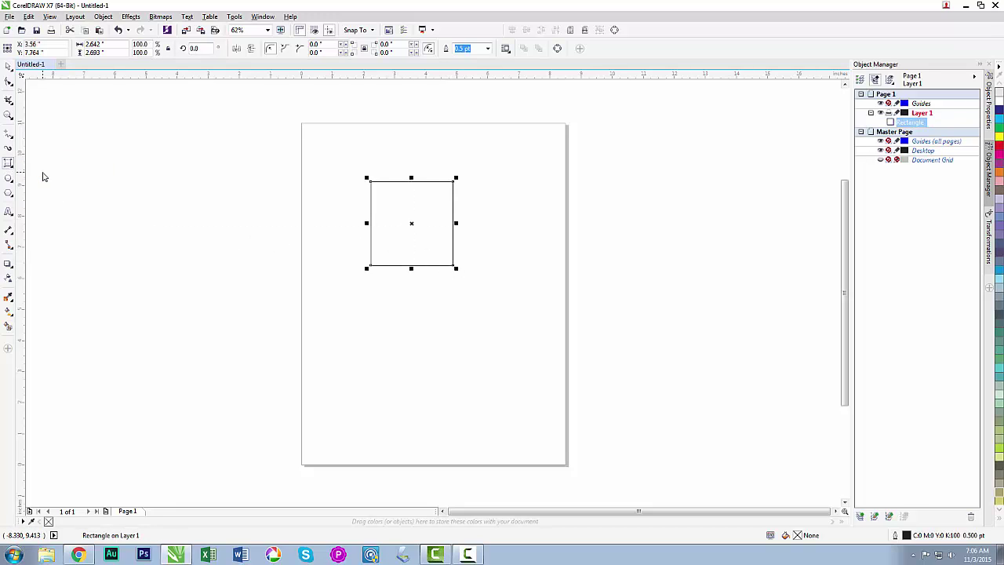
pyautogui.click(358, 310)
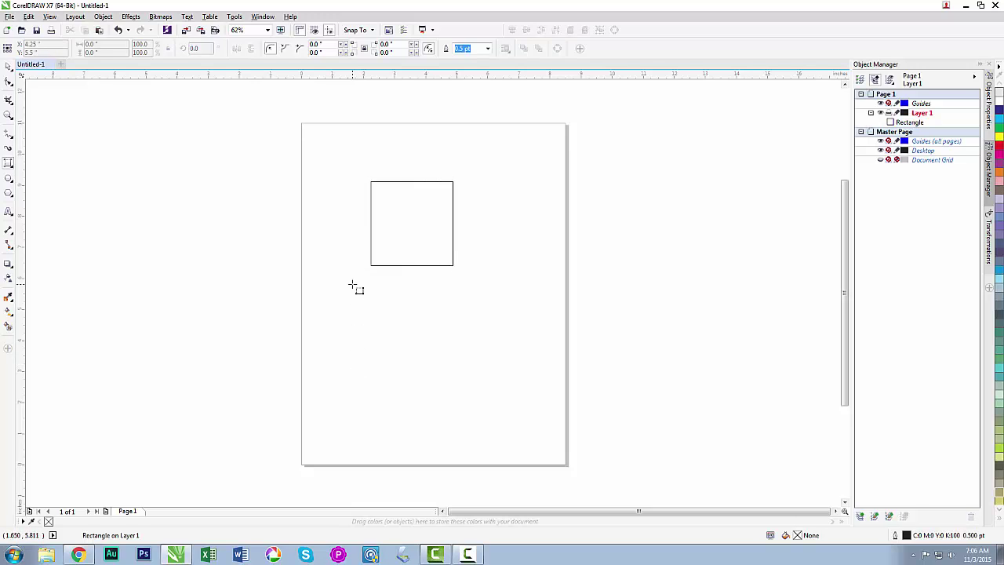
pyautogui.moveTo(353, 299); pyautogui.dragTo(356, 406)
pyautogui.click(495, 404)
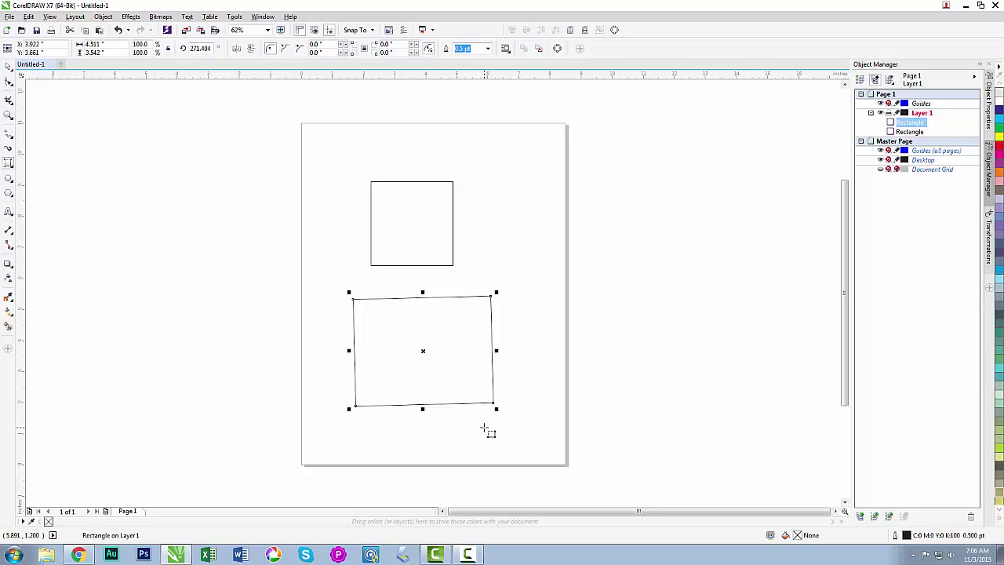
pyautogui.press('Delete')
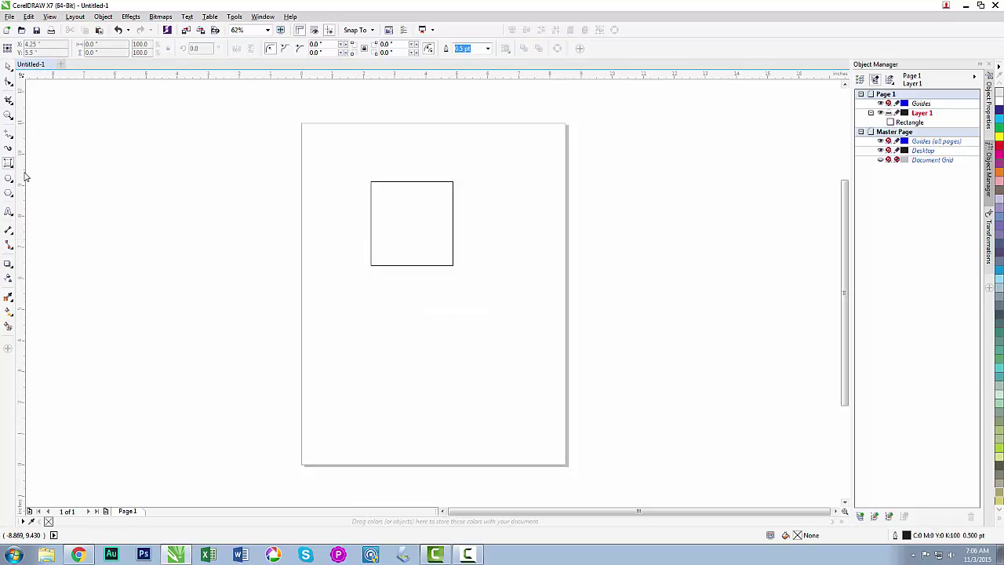
# Return to the Rectangle tool and look over the Ellipse and Polygon flyouts
pyautogui.click(12, 167)
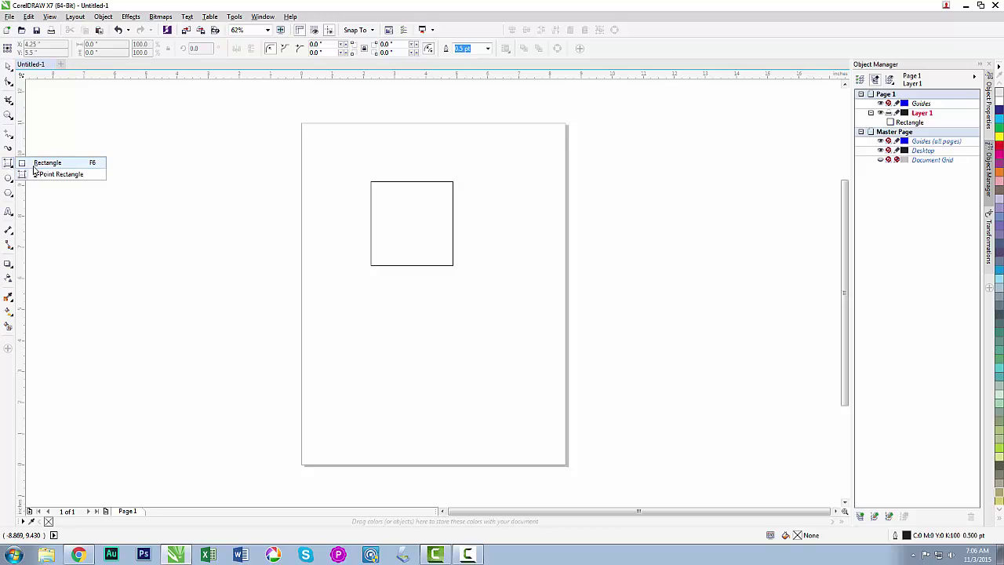
pyautogui.click(34, 167)
pyautogui.click(10, 182)
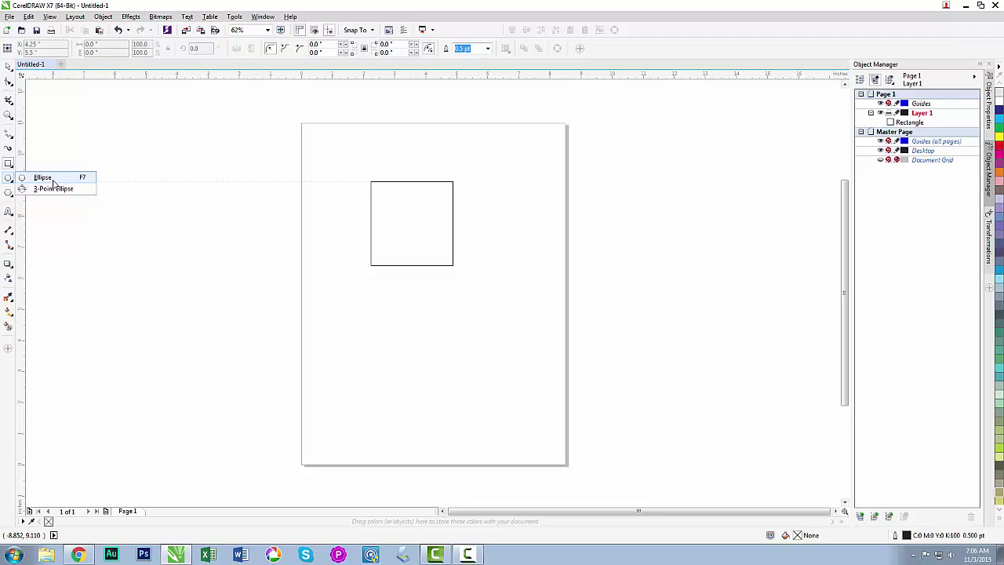
pyautogui.click(9, 179)
pyautogui.click(10, 193)
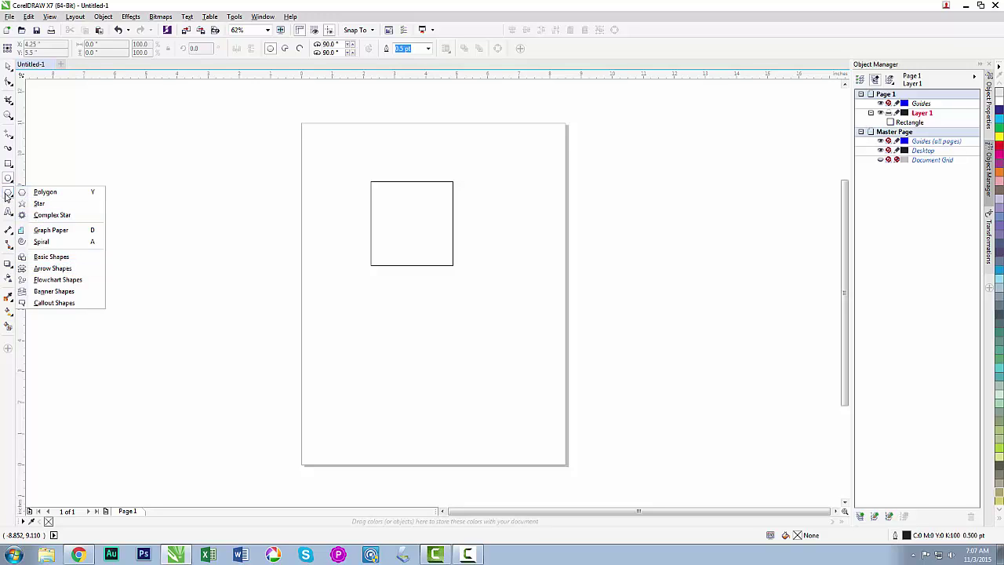
# Look over the Polygon and Text flyouts, then select the Parallel Dimension tool
pyautogui.click(6, 196)
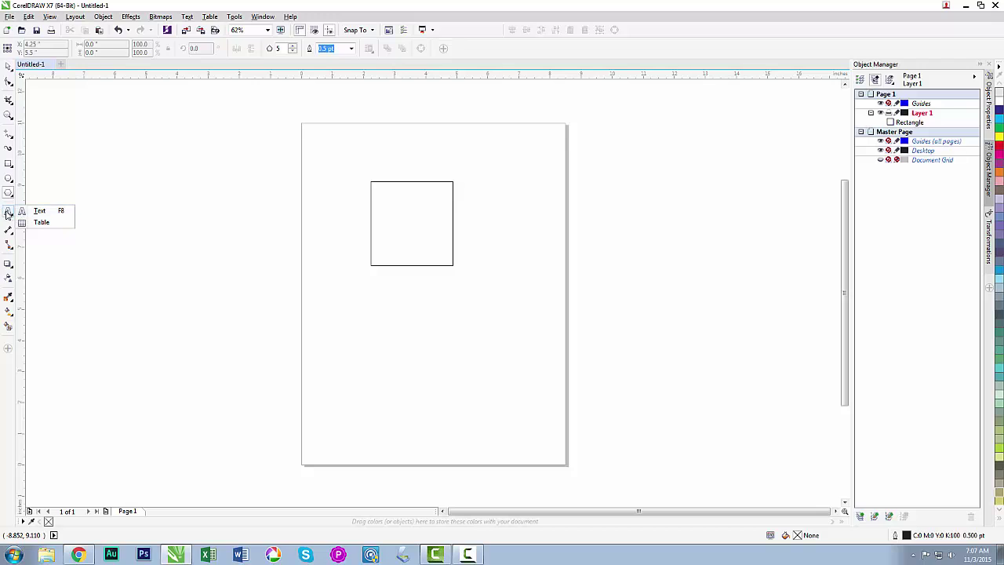
pyautogui.click(7, 212)
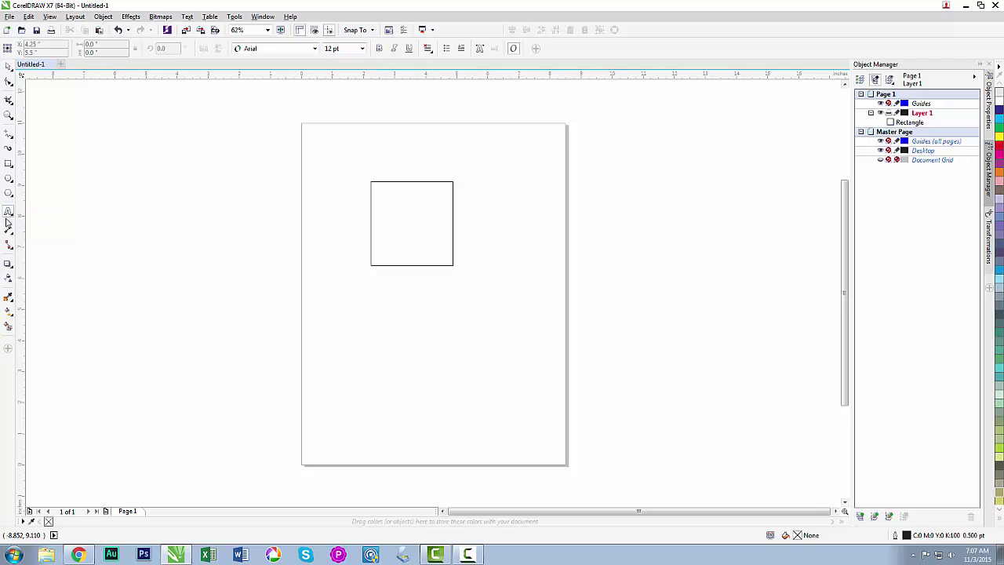
pyautogui.click(7, 231)
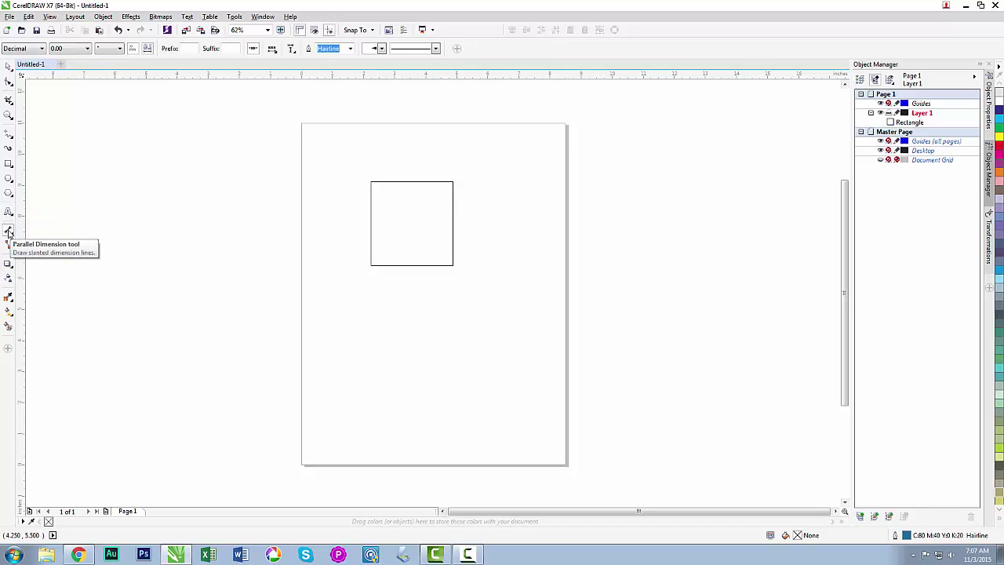
# Review the Dimension, Connector and Interactive Effects flyouts in the toolbox
pyautogui.click(8, 232)
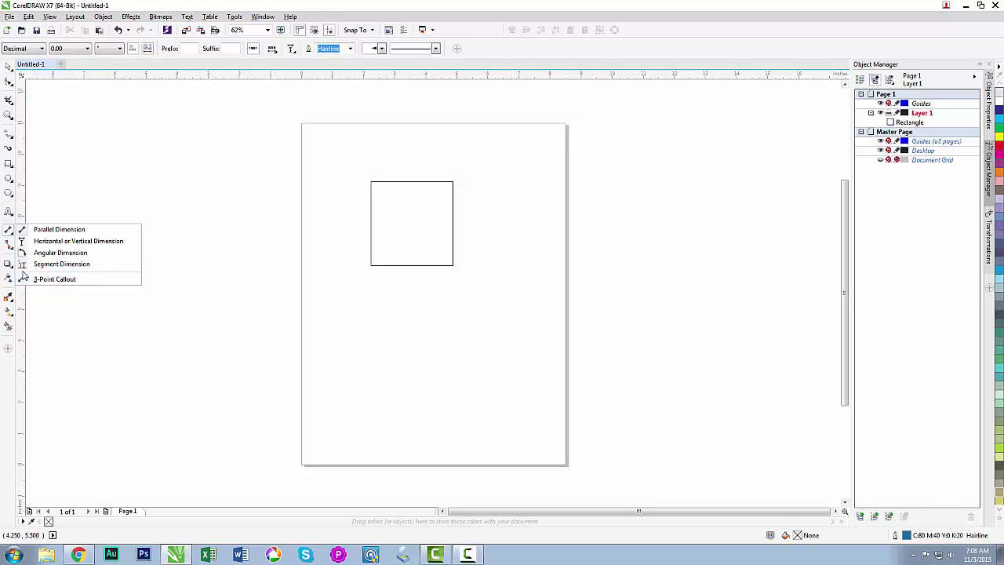
pyautogui.click(9, 248)
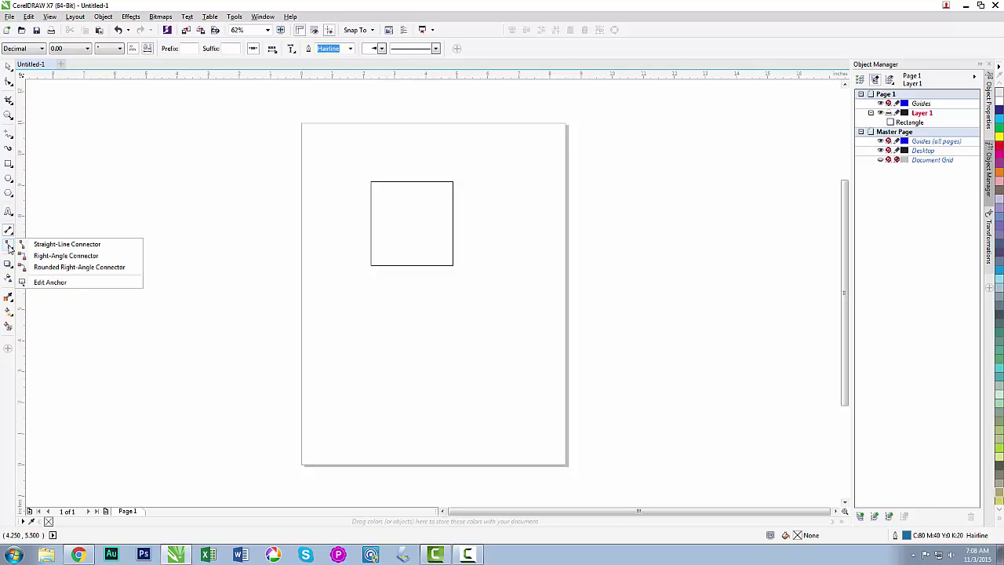
pyautogui.click(10, 265)
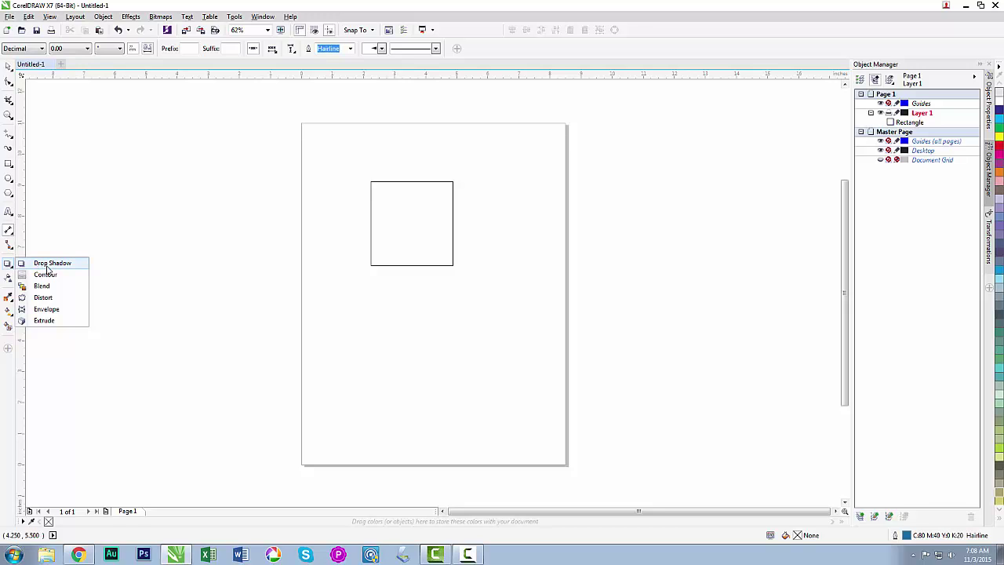
# Give the square a lower-right drop shadow at opacity 74, then return to the Pick tool
pyautogui.click(47, 265)
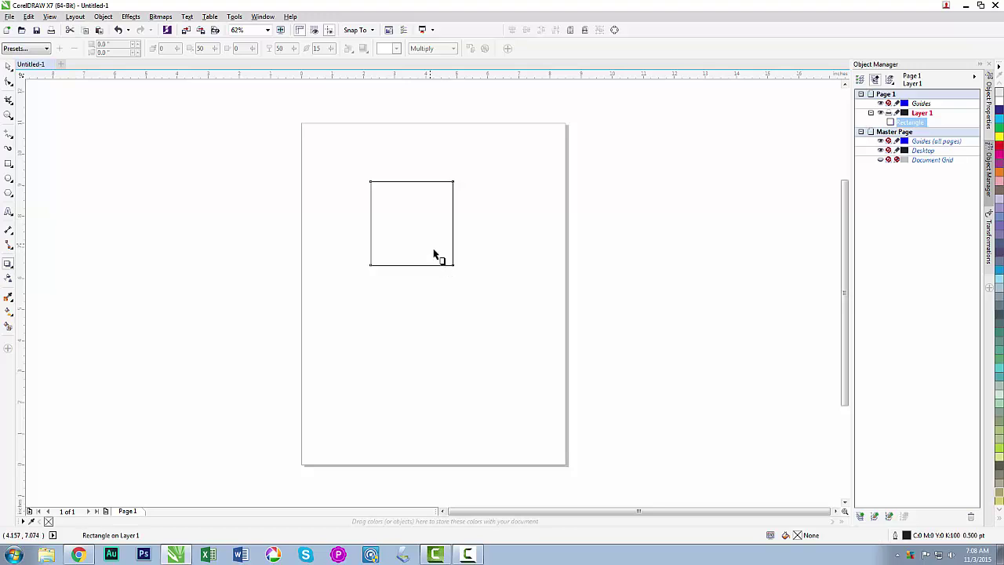
pyautogui.moveTo(439, 263); pyautogui.dragTo(454, 294)
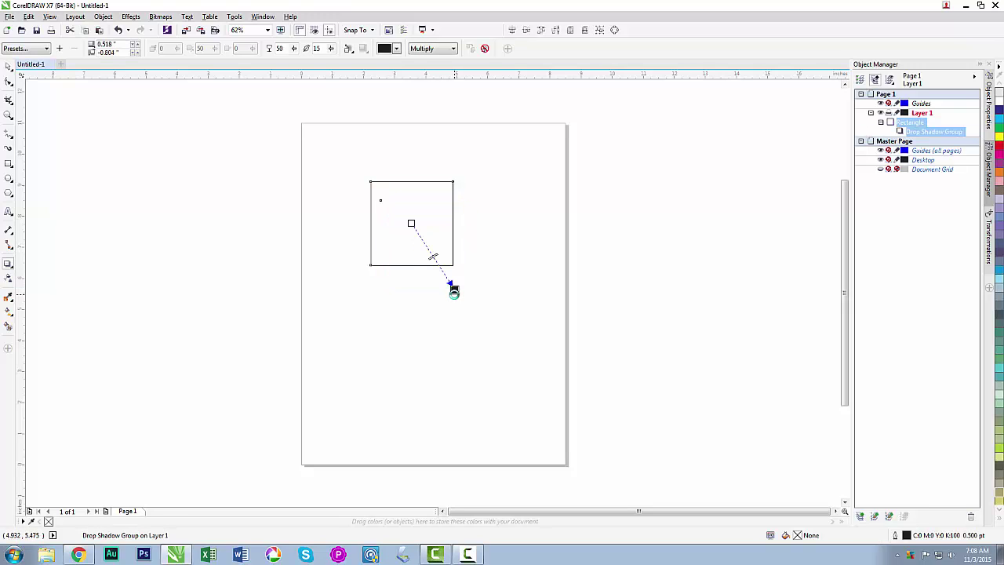
pyautogui.moveTo(432, 256); pyautogui.dragTo(442, 272)
pyautogui.click(9, 266)
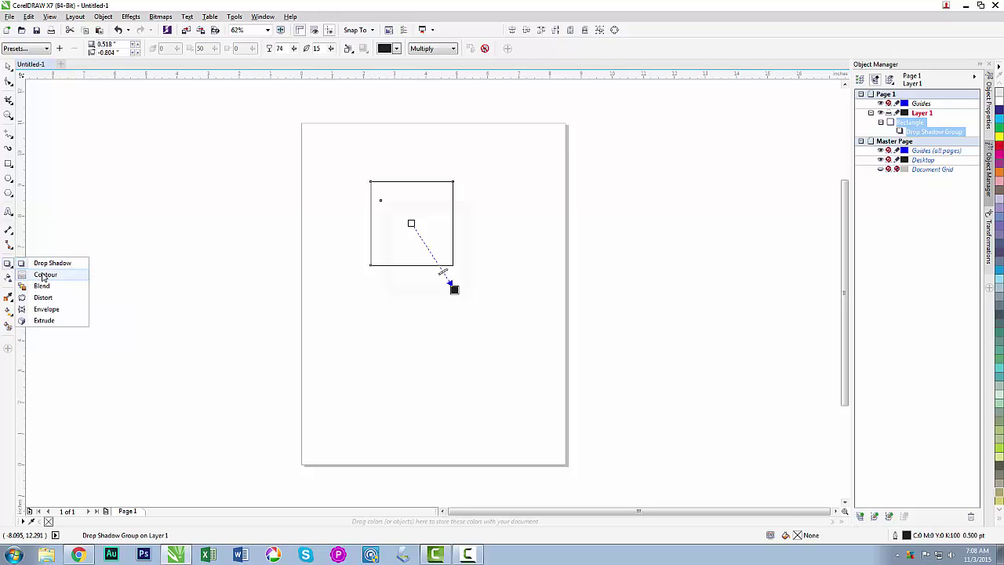
pyautogui.click(43, 276)
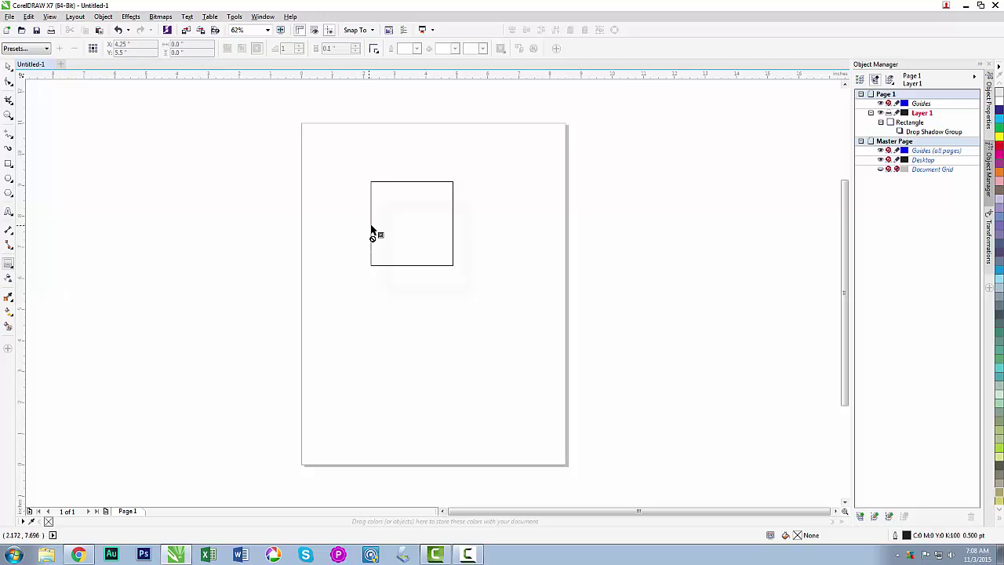
pyautogui.click(9, 66)
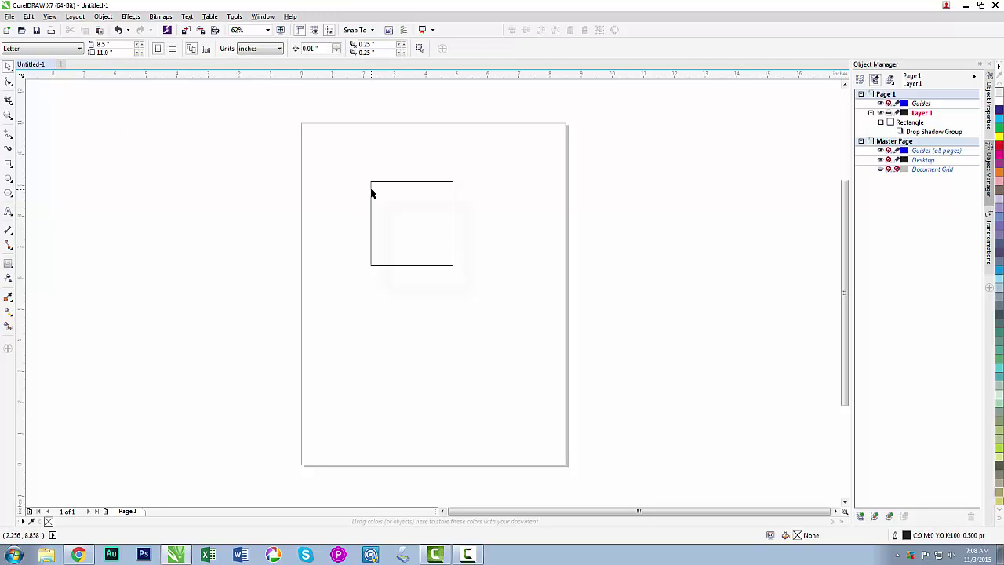
# Undo, redo, then undo again so the square's drop shadow is removed
pyautogui.hotkey('ctrl', 'z')
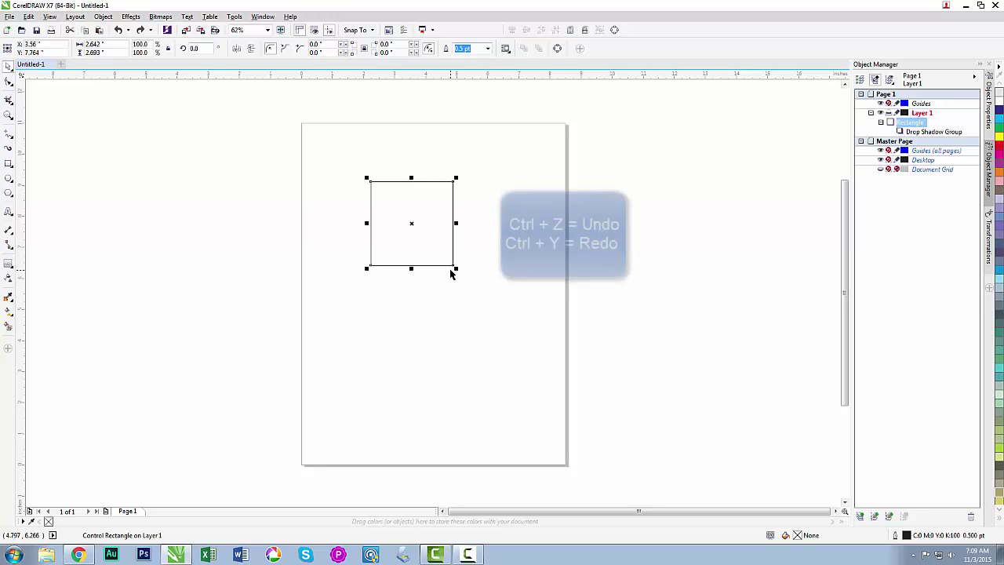
pyautogui.hotkey('ctrl', 'y')
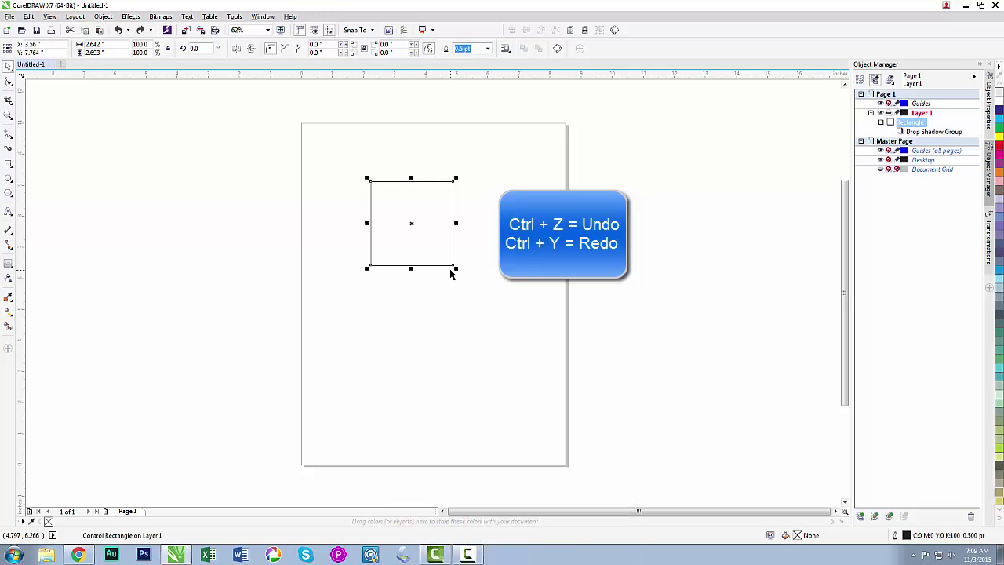
pyautogui.hotkey('ctrl', 'z')
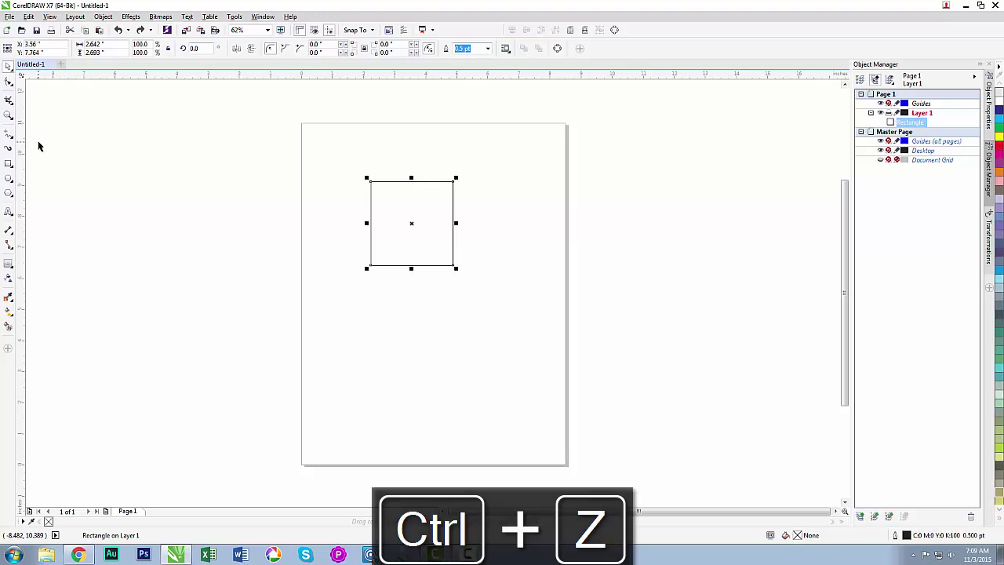
# Try the contour effect on the square, then clear the selection
pyautogui.click(8, 267)
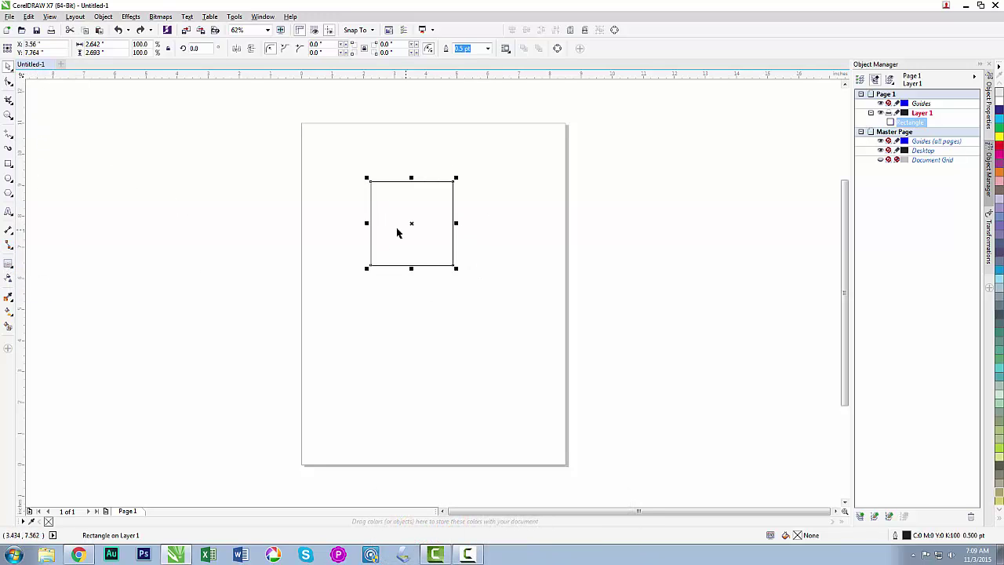
pyautogui.click(338, 222)
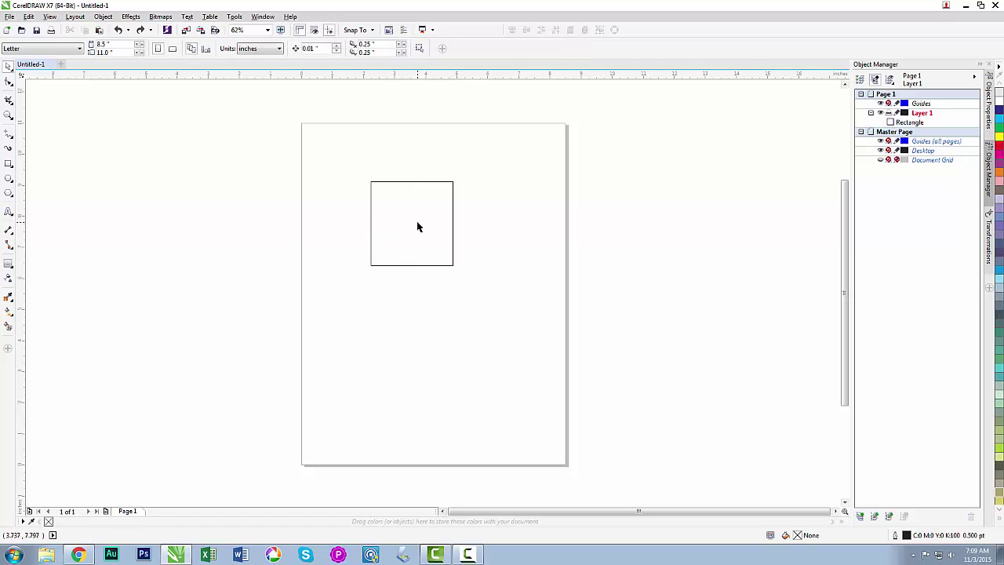
pyautogui.click(372, 222)
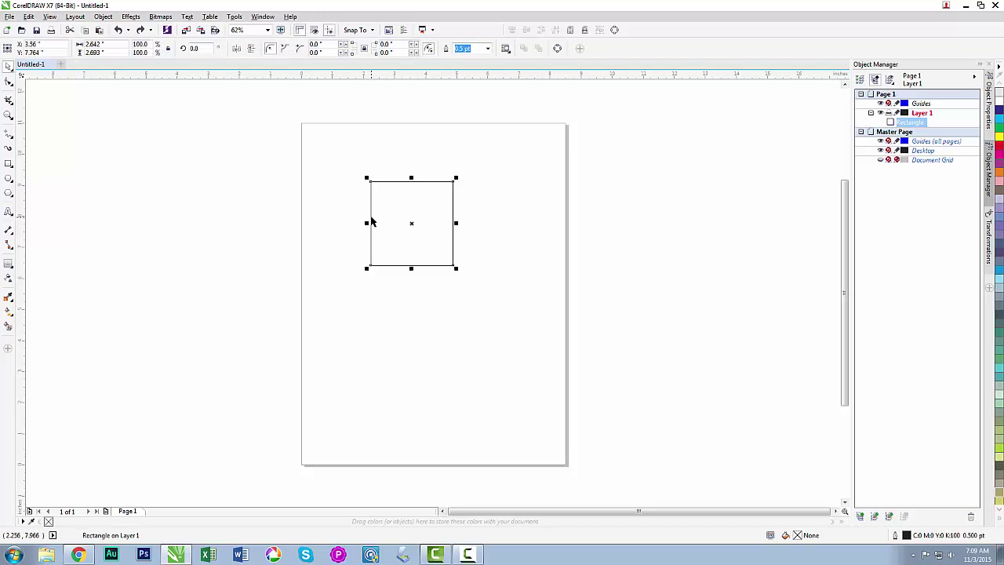
pyautogui.click(334, 234)
# Draw a taller second rectangle overlapping the square's lower-right corner, then deselect it
pyautogui.click(9, 164)
pyautogui.moveTo(407, 222); pyautogui.dragTo(480, 324)
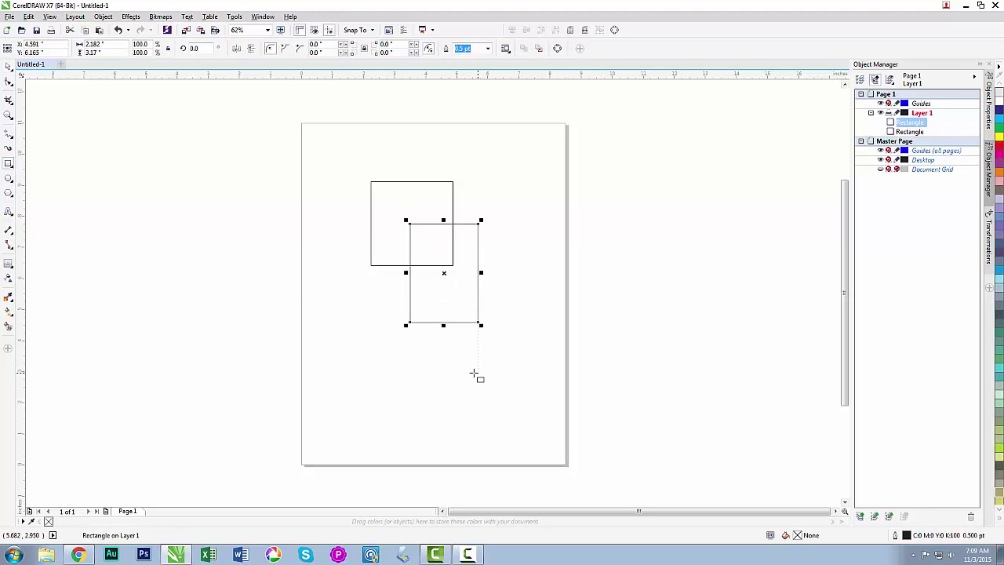
pyautogui.click(9, 66)
pyautogui.click(204, 273)
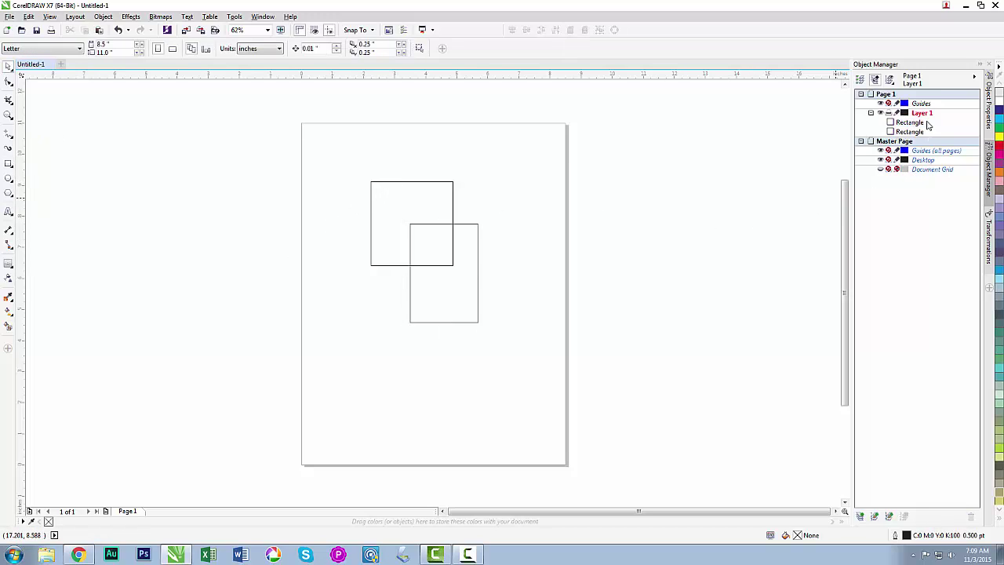
# Look over the Tools menu commands and select each rectangle in the Object Manager list
pyautogui.click(233, 17)
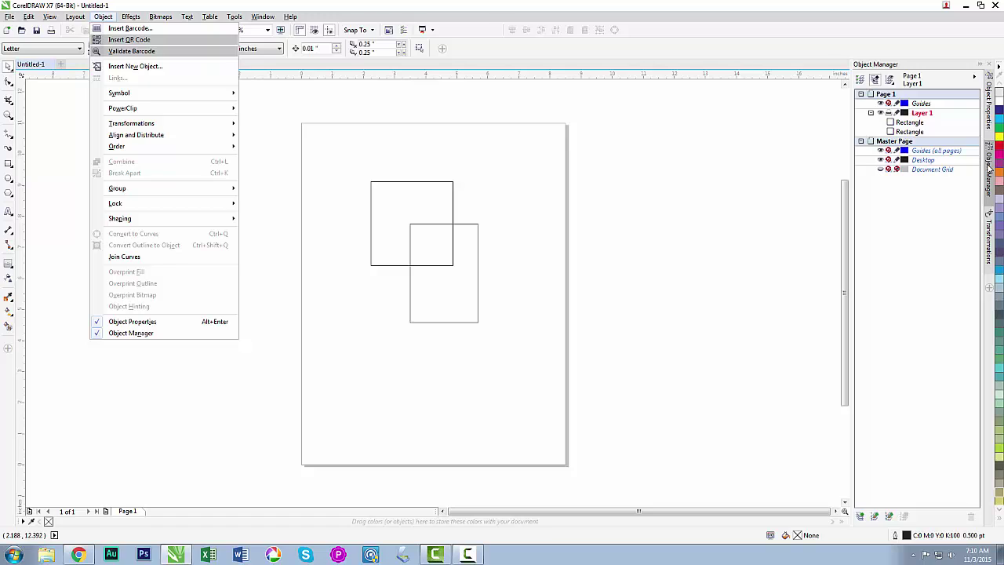
pyautogui.click(989, 168)
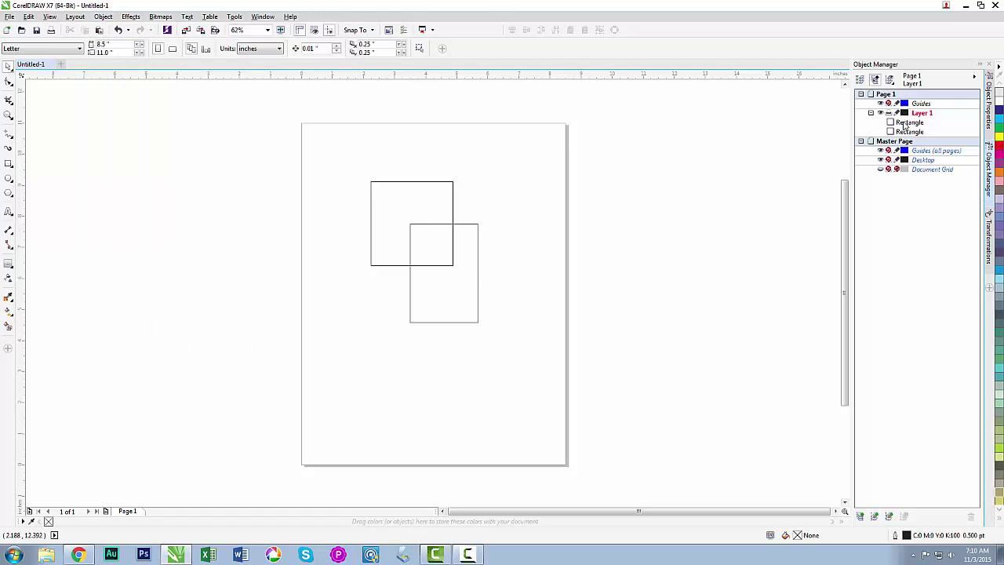
pyautogui.click(906, 123)
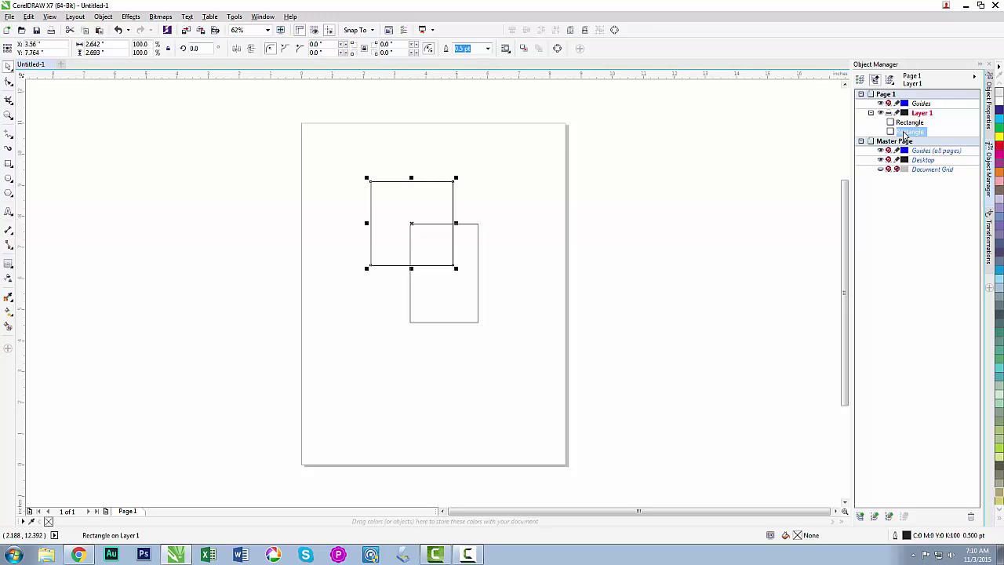
pyautogui.click(906, 124)
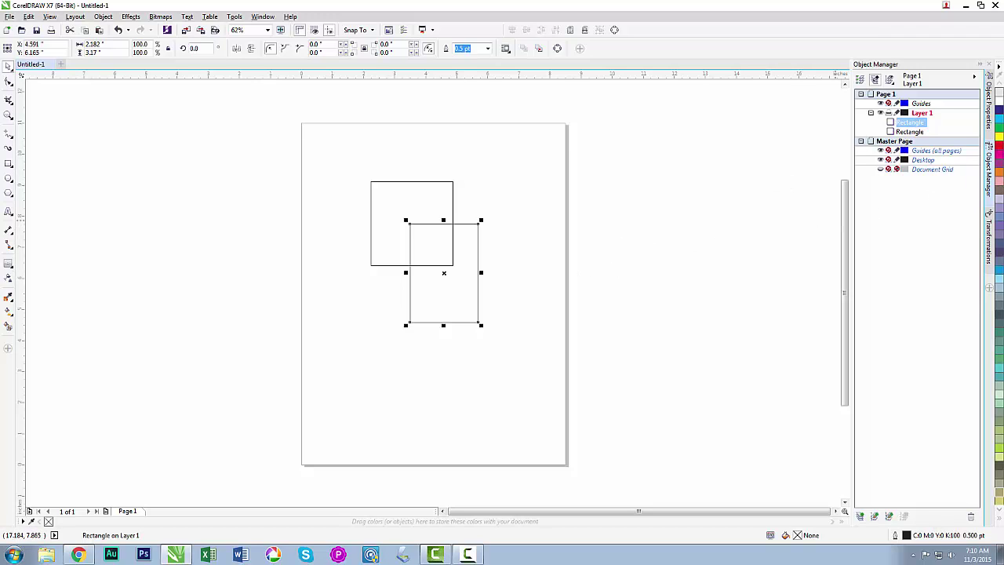
# Fill the lower-right rectangle red and the outlined square lavender
pyautogui.click(1000, 147)
pyautogui.click(406, 195)
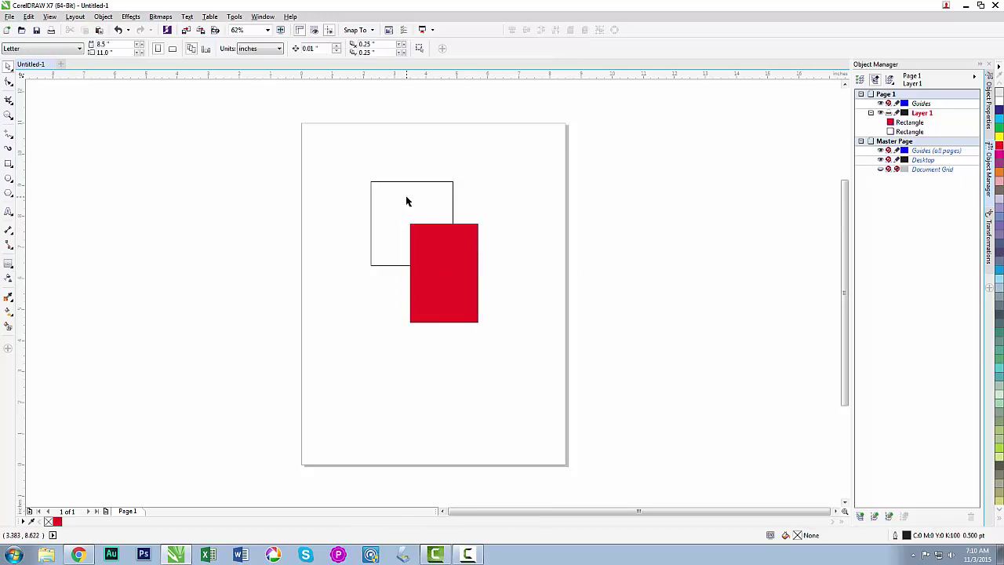
pyautogui.click(423, 182)
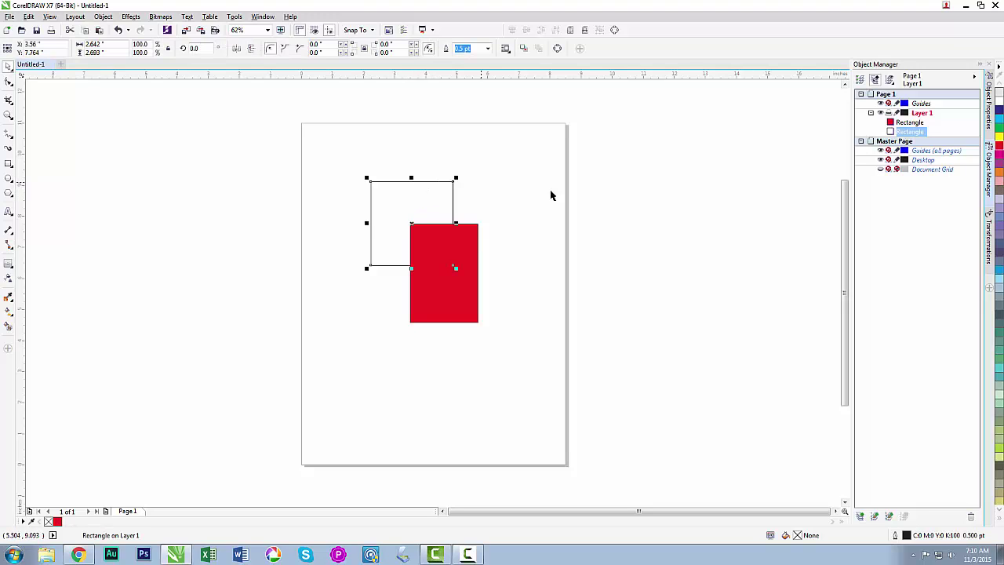
pyautogui.click(999, 209)
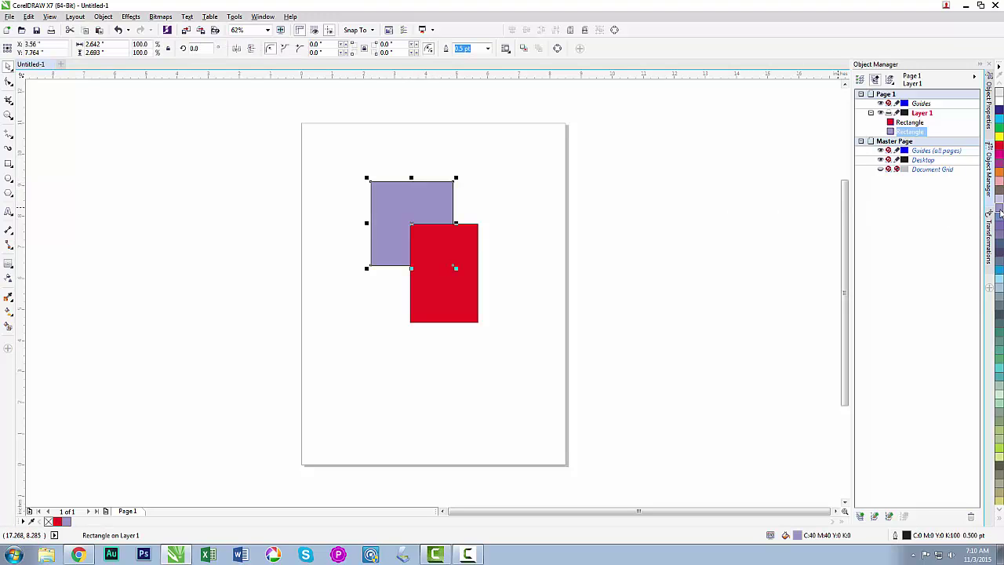
pyautogui.click(651, 258)
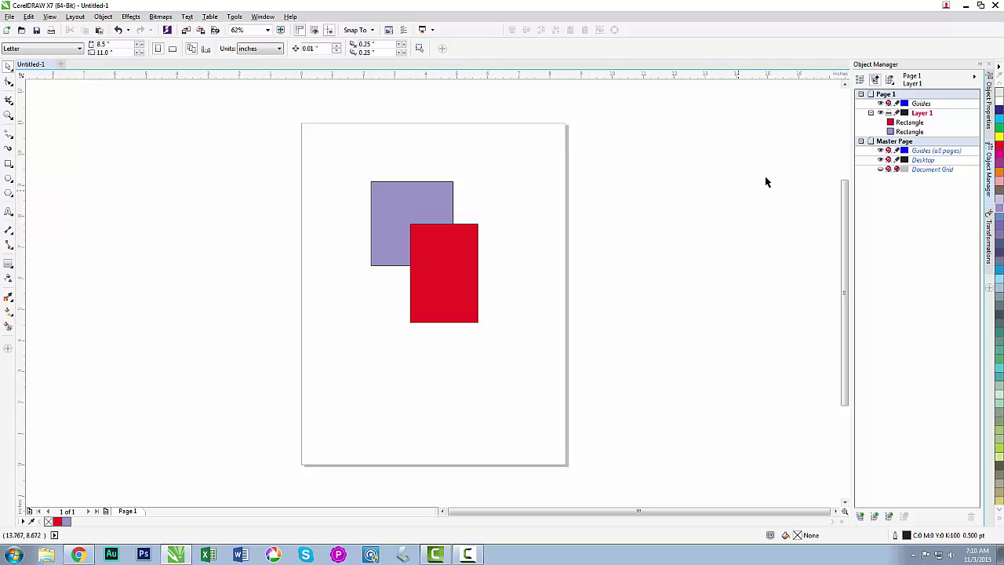
# Restack the red rectangle beneath the lavender square in Object Manager
pyautogui.click(903, 124)
pyautogui.moveTo(902, 124); pyautogui.dragTo(904, 135)
pyautogui.click(776, 219)
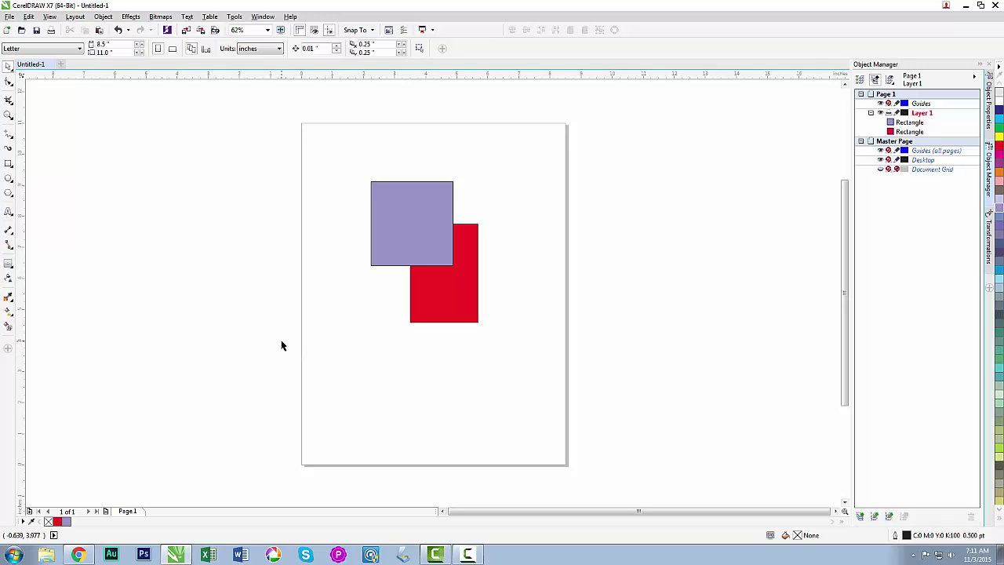
pyautogui.click(384, 221)
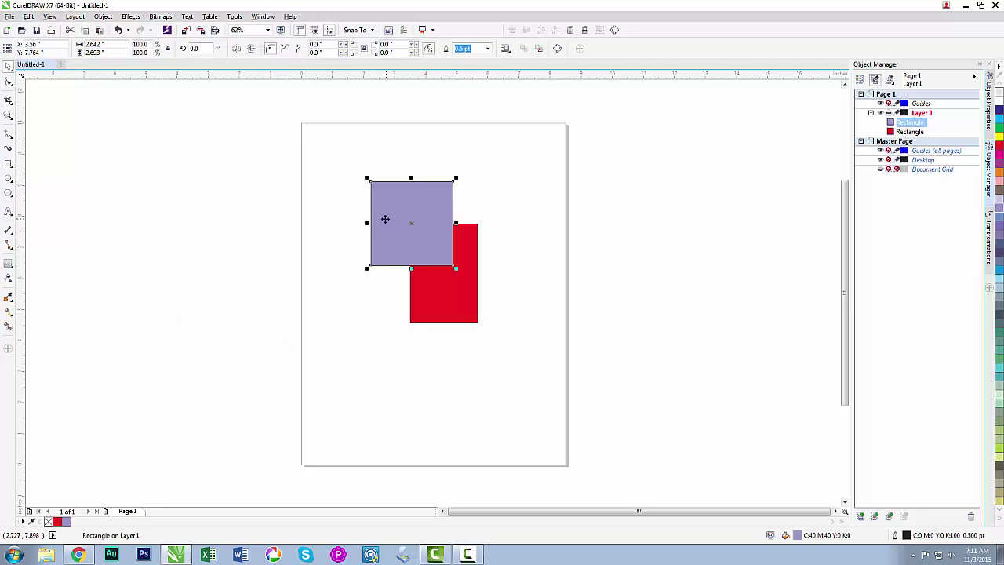
# Give the lavender square an Outside contour with 16 steps
pyautogui.click(8, 266)
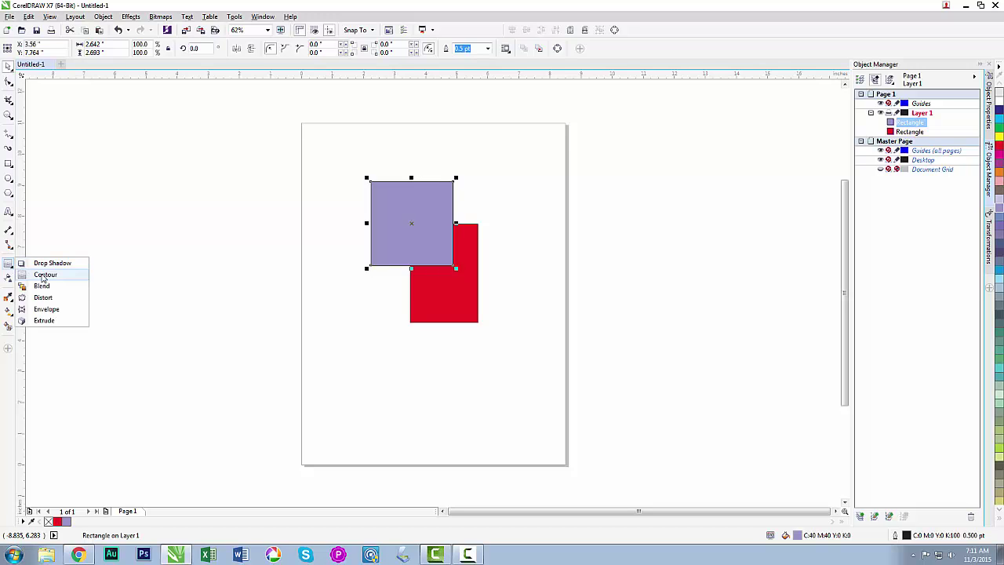
pyautogui.click(44, 274)
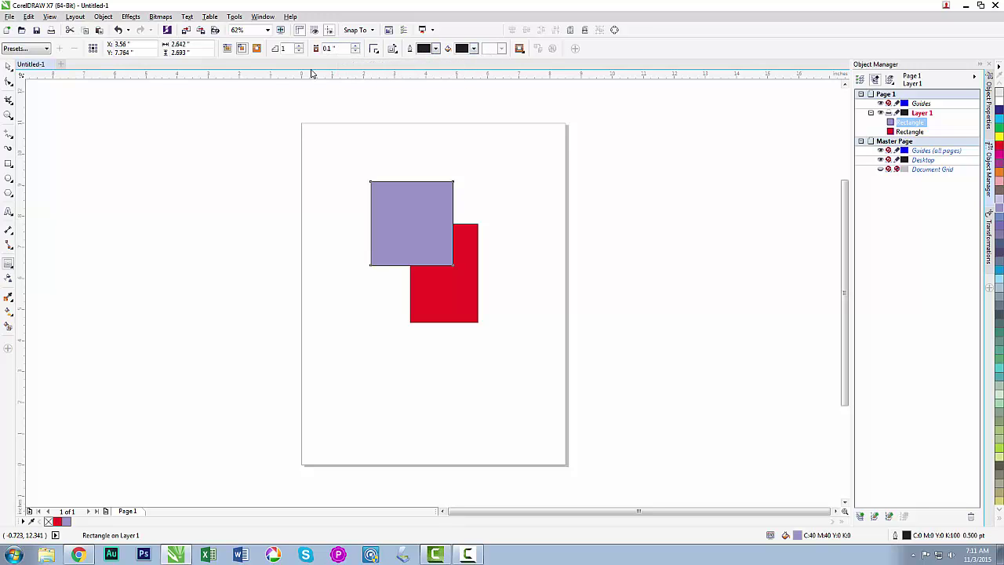
pyautogui.click(257, 50)
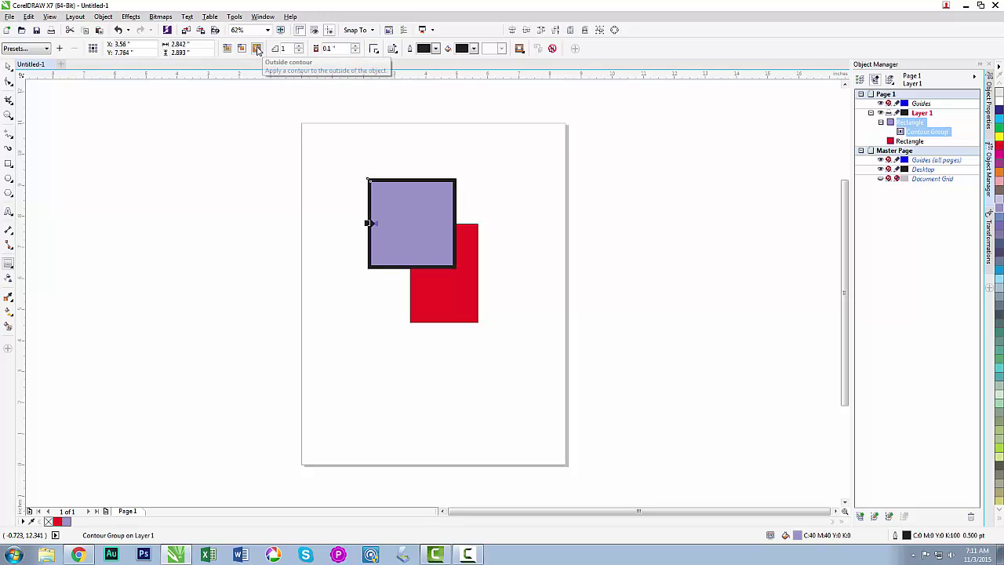
pyautogui.click(299, 46)
pyautogui.click(299, 46)
pyautogui.click(298, 46)
pyautogui.click(299, 46)
pyautogui.click(299, 46)
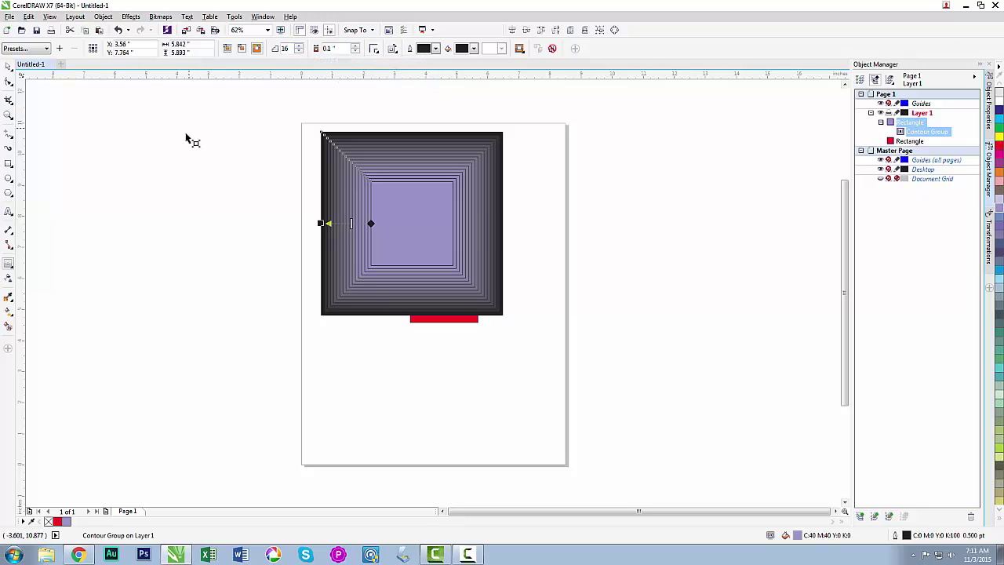
pyautogui.click(8, 65)
# Delete both rectangles and their contour, then choose the Transparency tool
pyautogui.moveTo(272, 110)
pyautogui.mouseDown()
pyautogui.moveTo(437, 301)
pyautogui.moveTo(604, 447)
pyautogui.mouseUp()
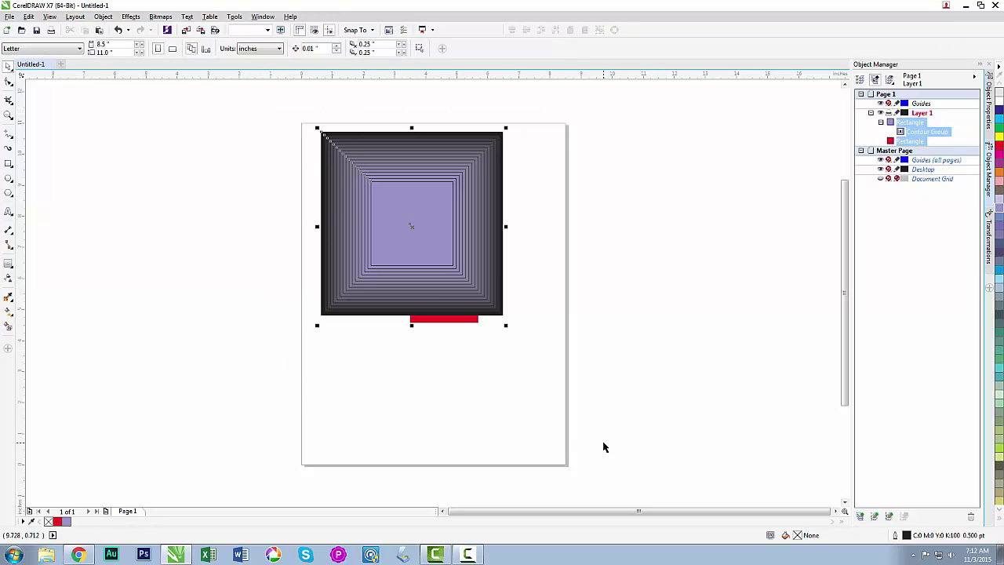
pyautogui.press('Delete')
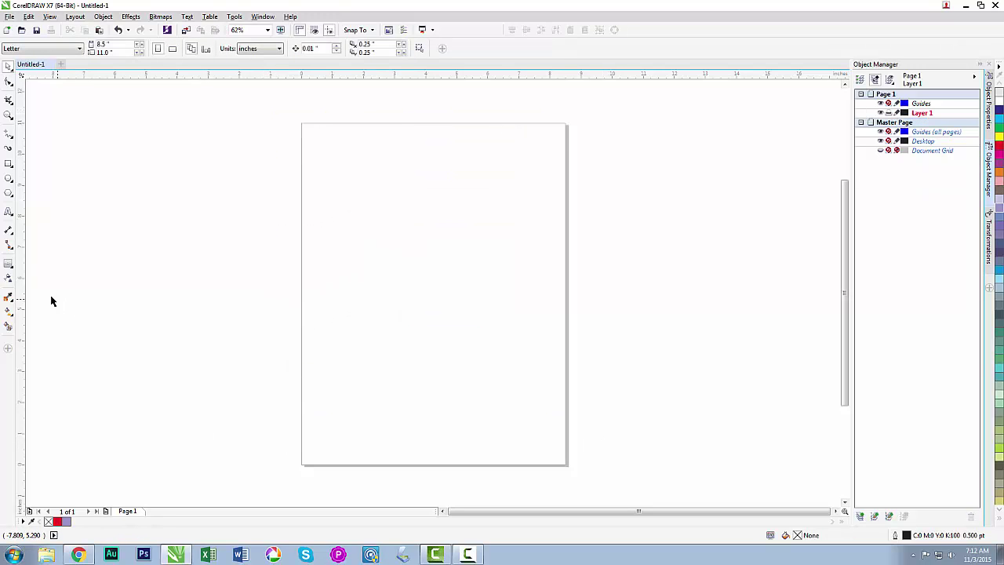
pyautogui.click(10, 266)
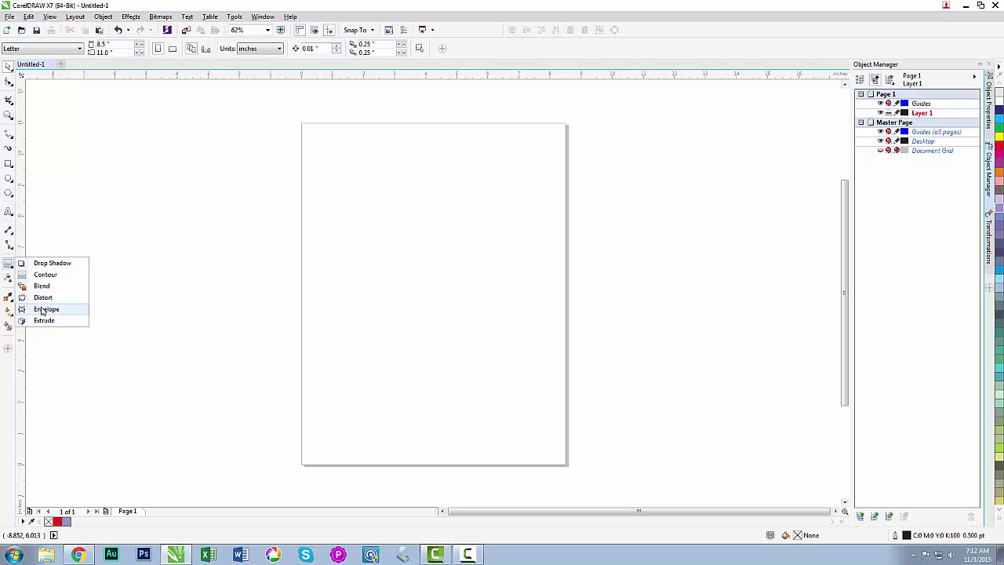
pyautogui.click(43, 297)
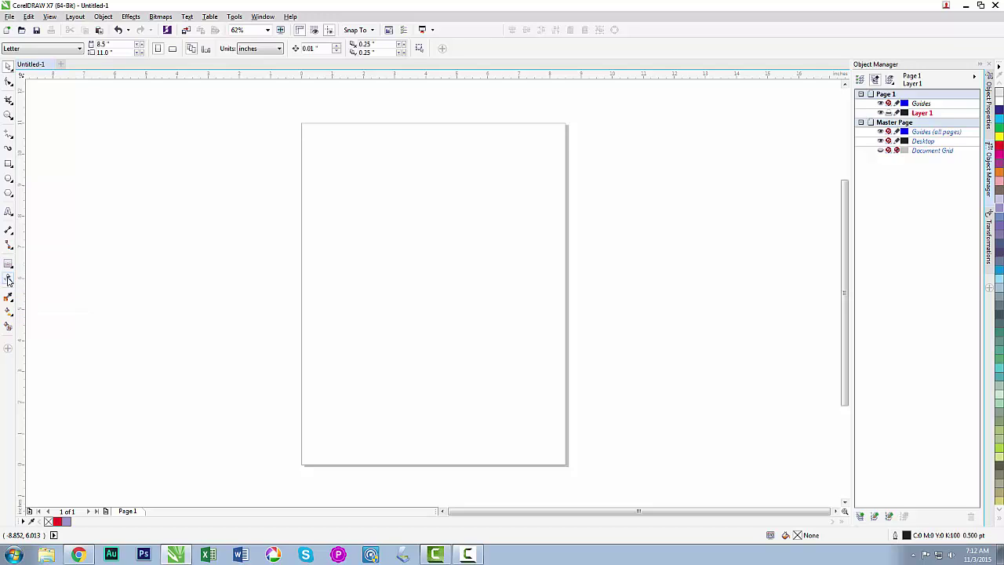
pyautogui.click(9, 280)
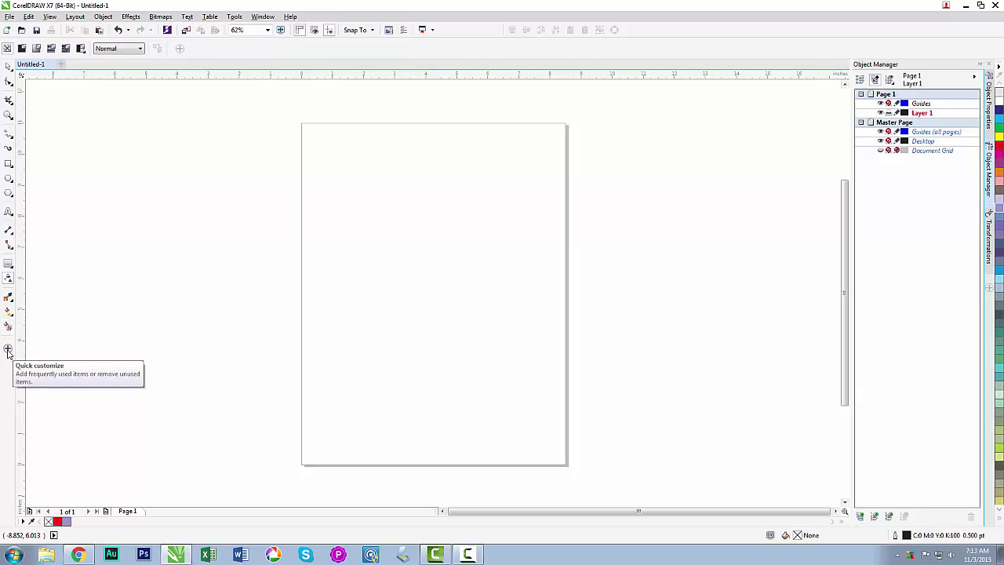
# Show the Ellipse tool options, then the Interactive Fill and Mesh Fill choices
pyautogui.click(9, 182)
pyautogui.click(8, 311)
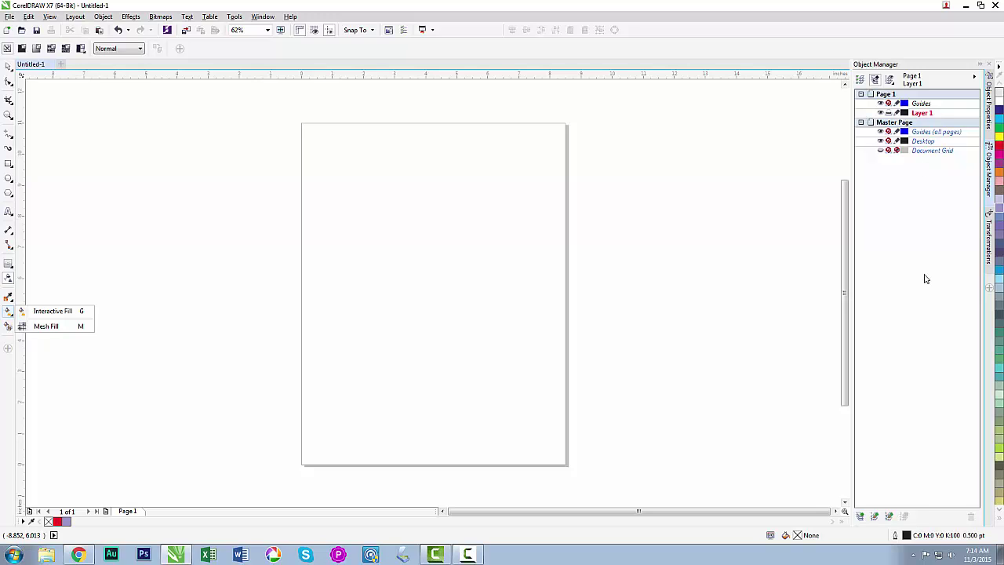
pyautogui.click(990, 251)
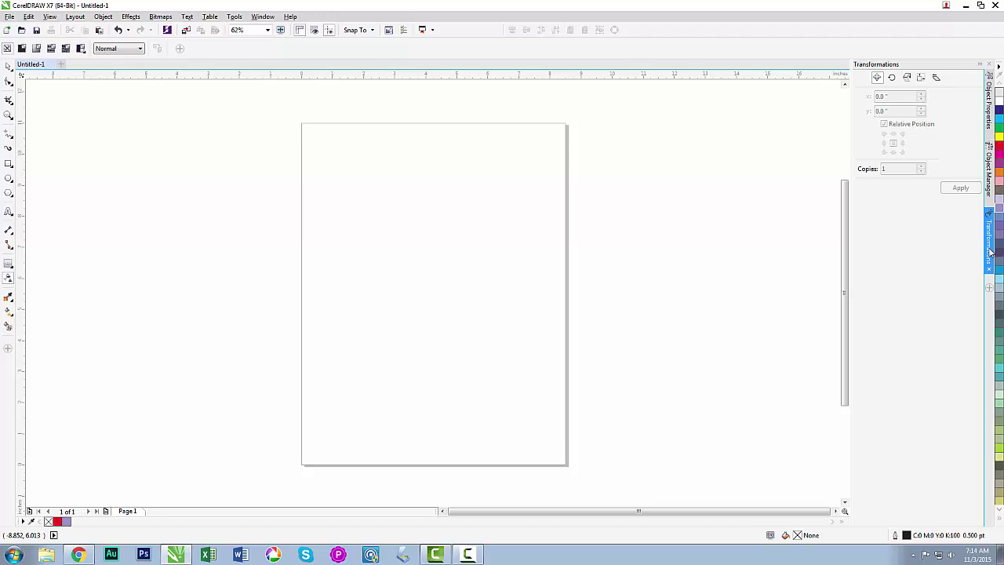
pyautogui.click(263, 17)
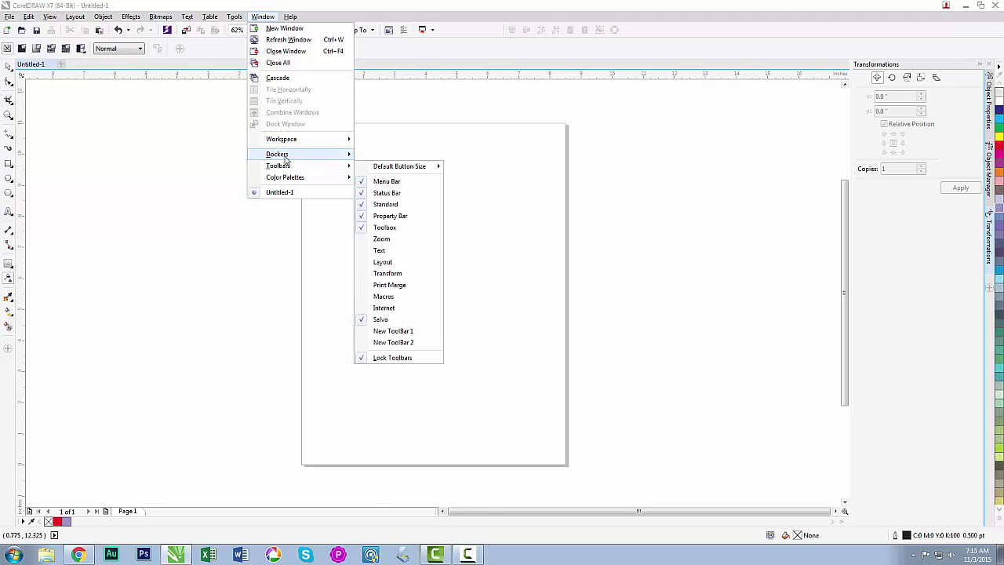
pyautogui.moveTo(278, 153)
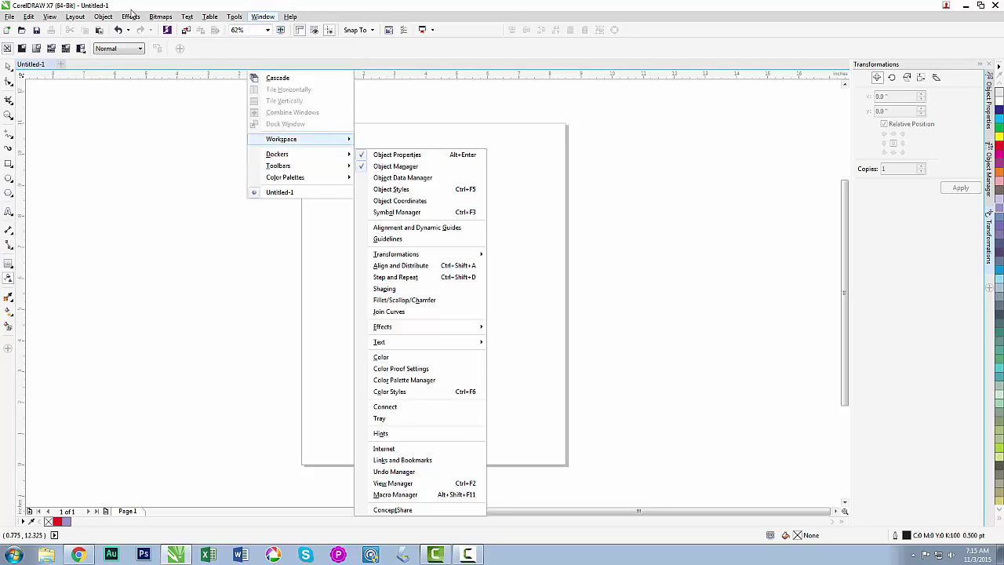
pyautogui.click(105, 16)
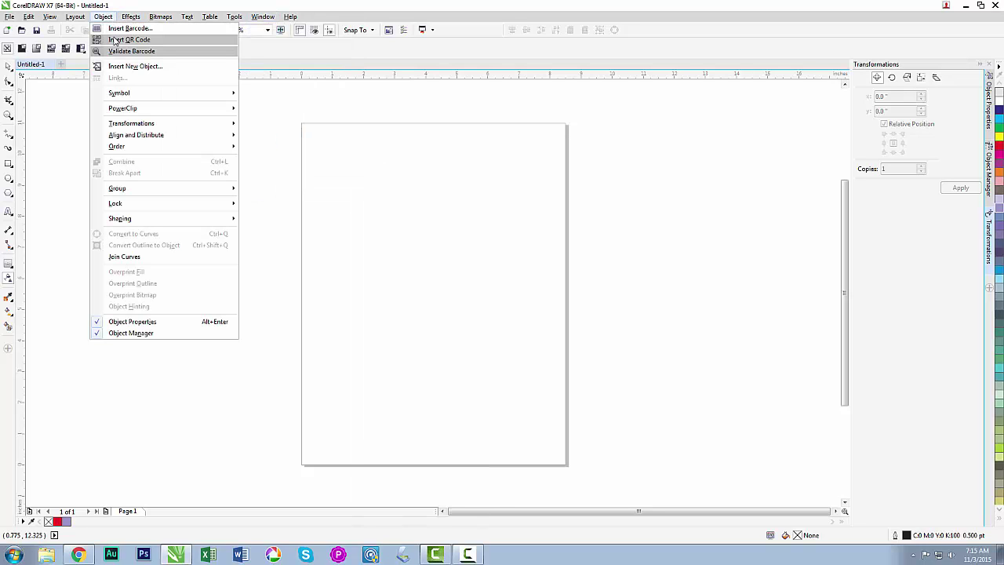
pyautogui.moveTo(132, 123)
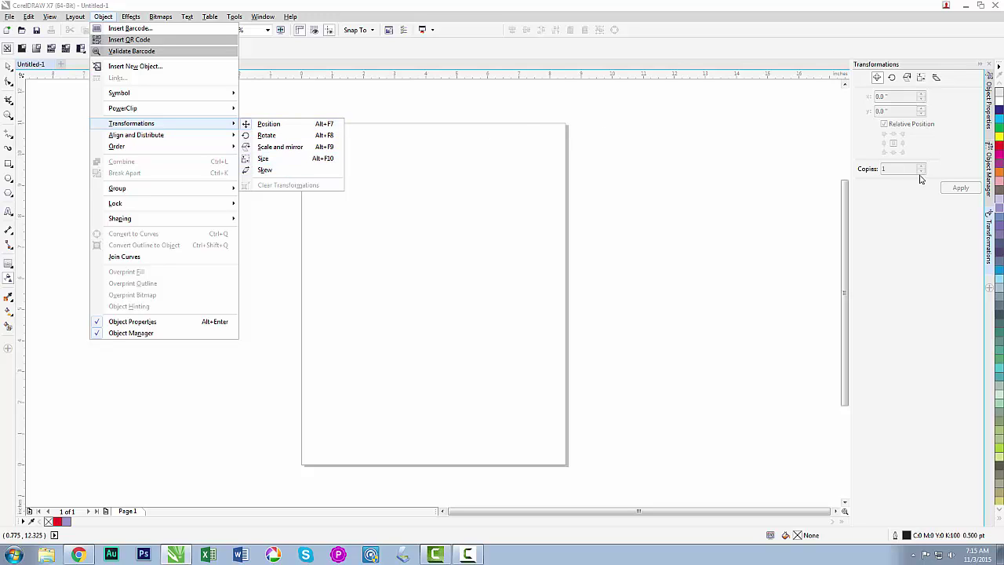
pyautogui.click(989, 181)
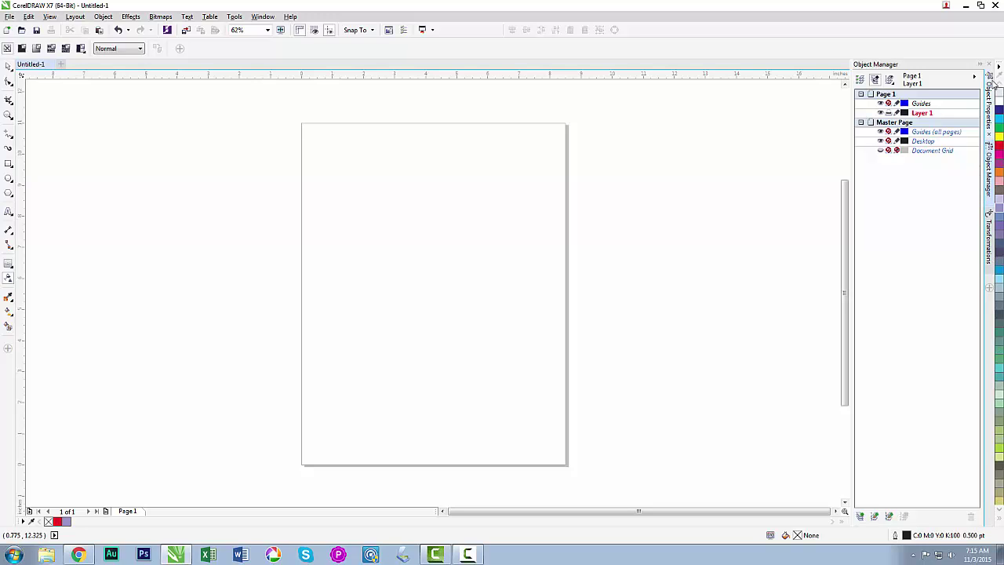
# Set the colour palette to display its swatches in three columns
pyautogui.click(999, 69)
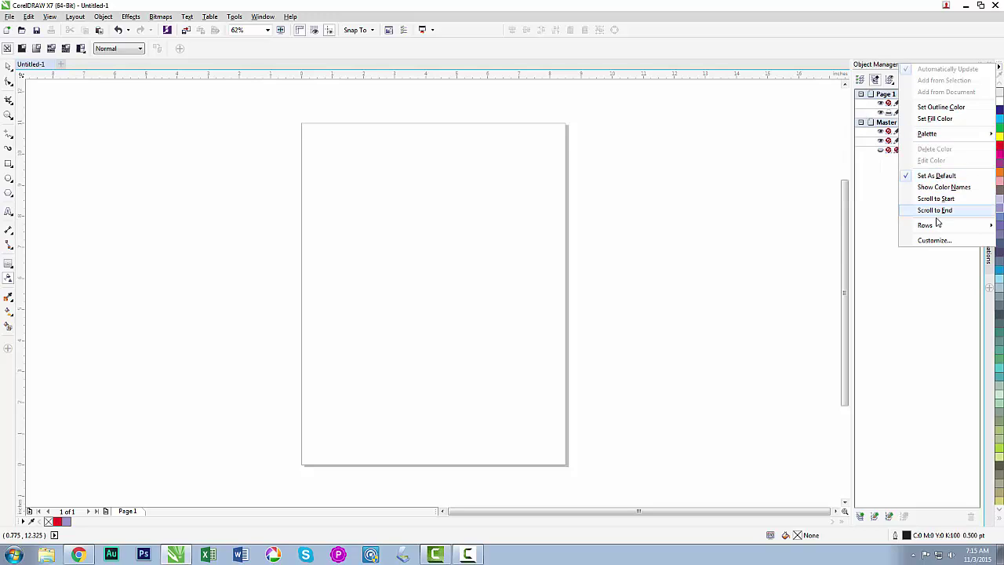
pyautogui.moveTo(926, 225)
pyautogui.click(874, 248)
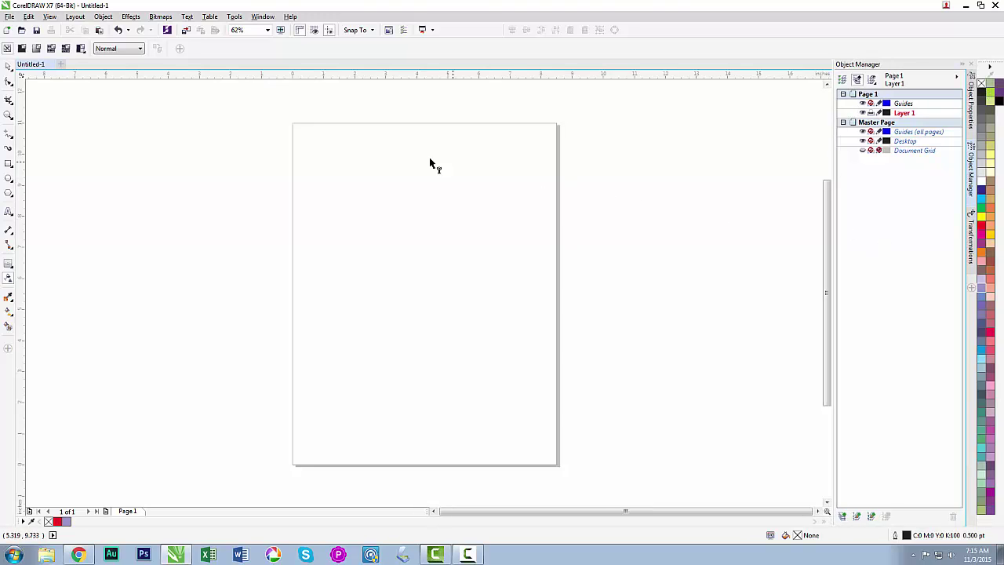
pyautogui.click(210, 16)
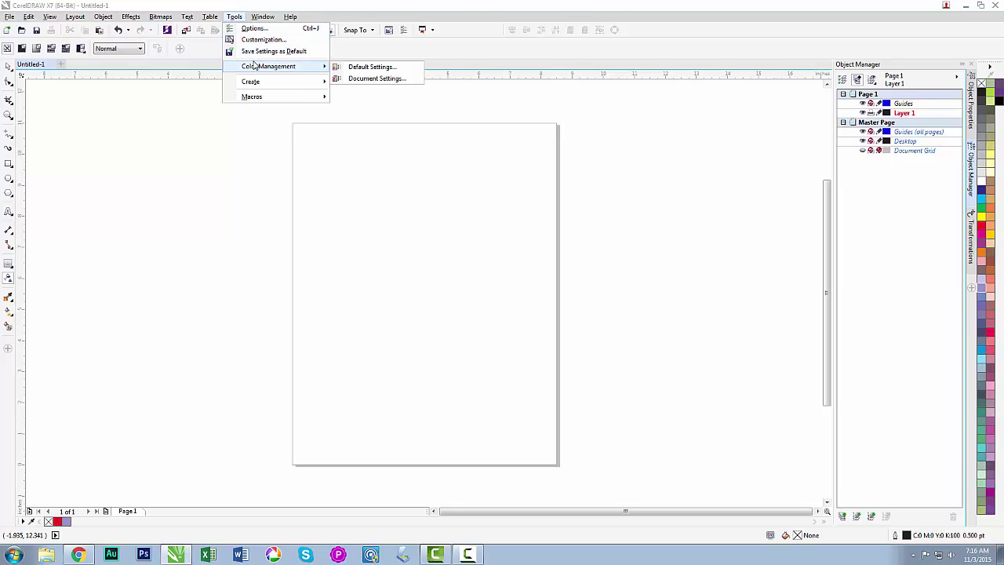
pyautogui.moveTo(263, 17)
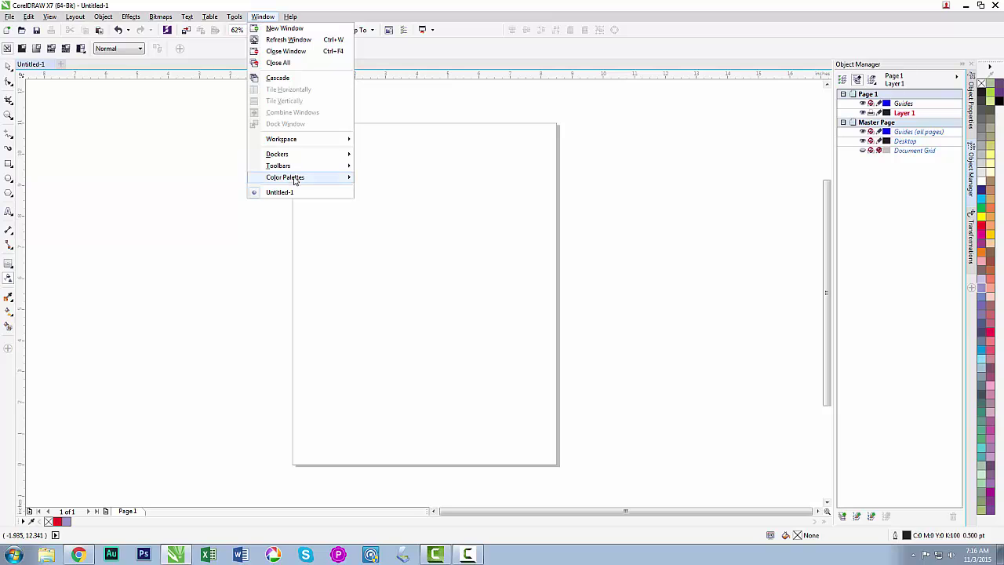
pyautogui.moveTo(284, 177)
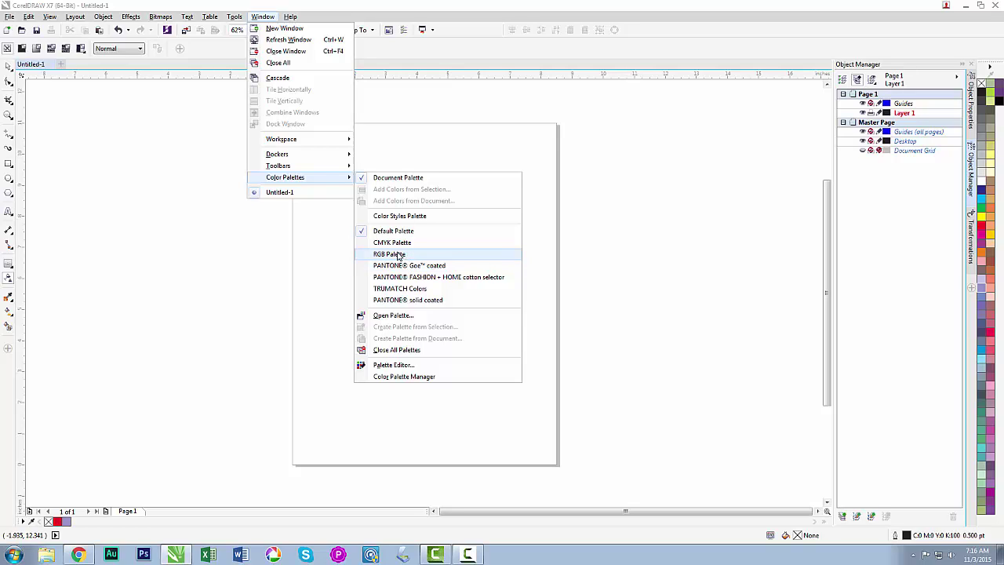
pyautogui.click(396, 300)
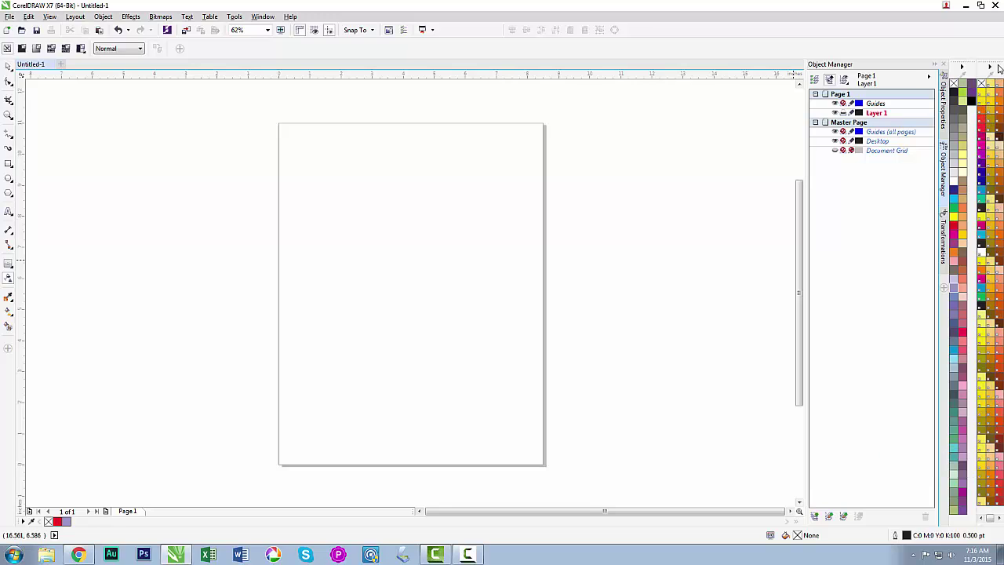
pyautogui.click(990, 68)
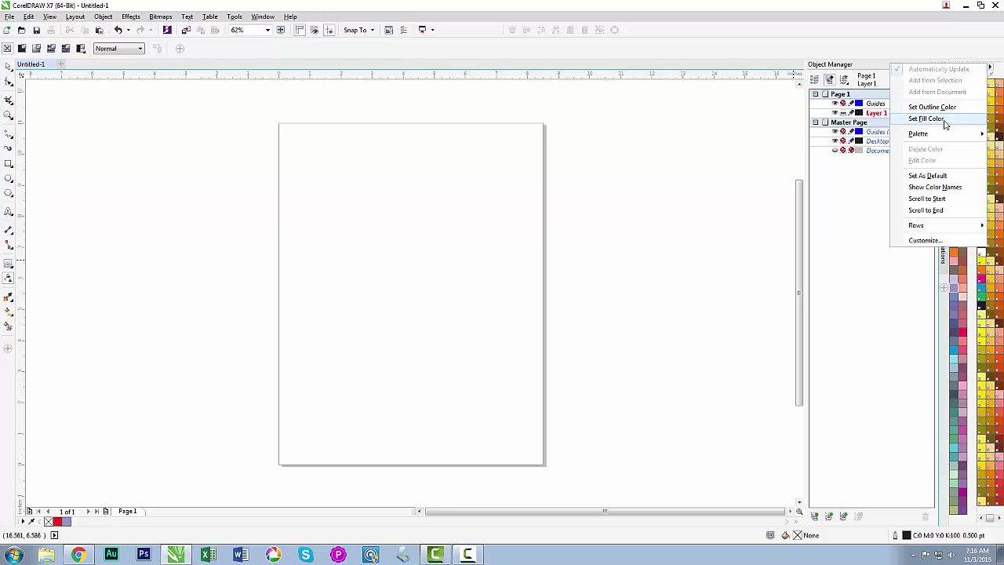
pyautogui.moveTo(933, 133)
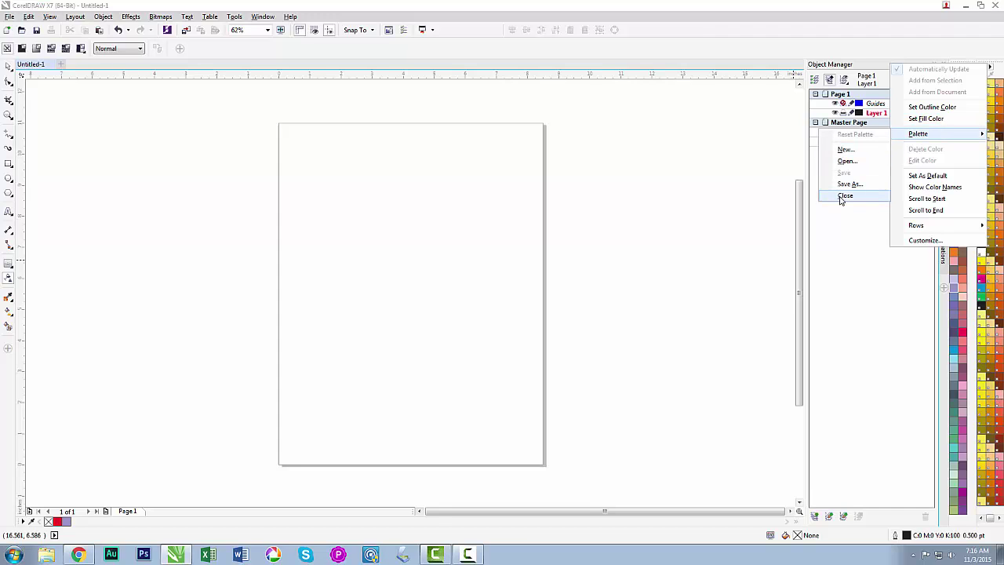
pyautogui.click(842, 196)
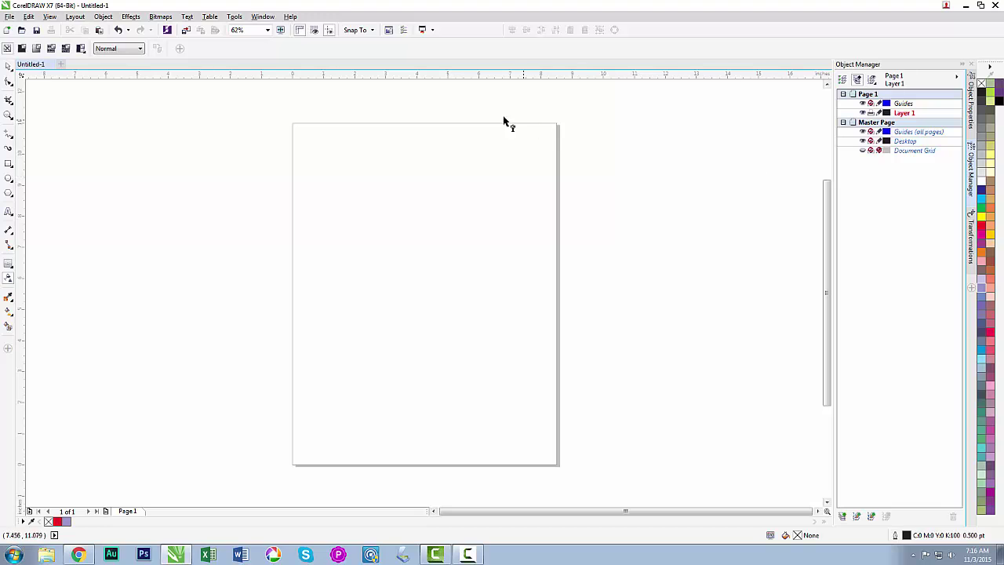
pyautogui.click(9, 17)
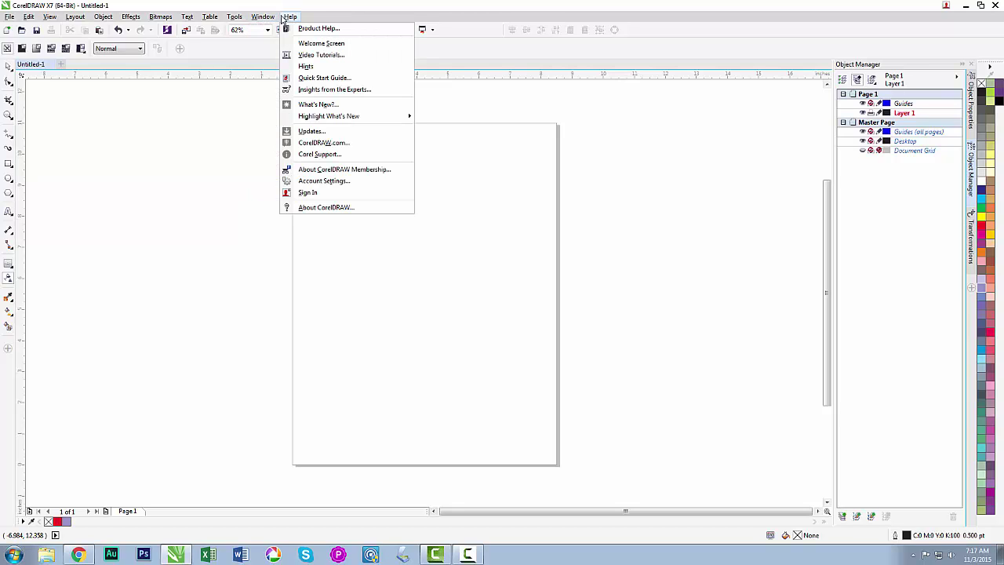
pyautogui.click(349, 13)
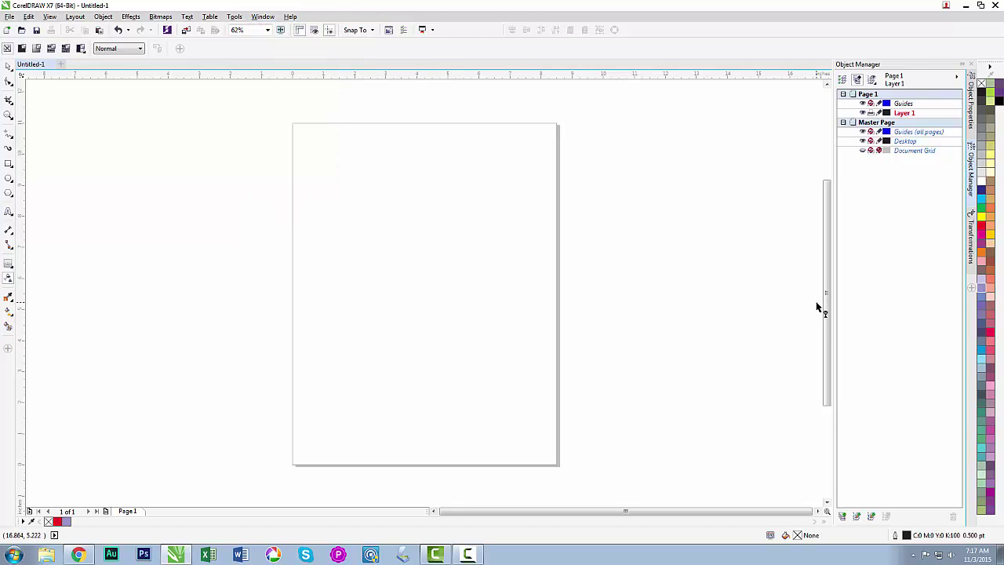